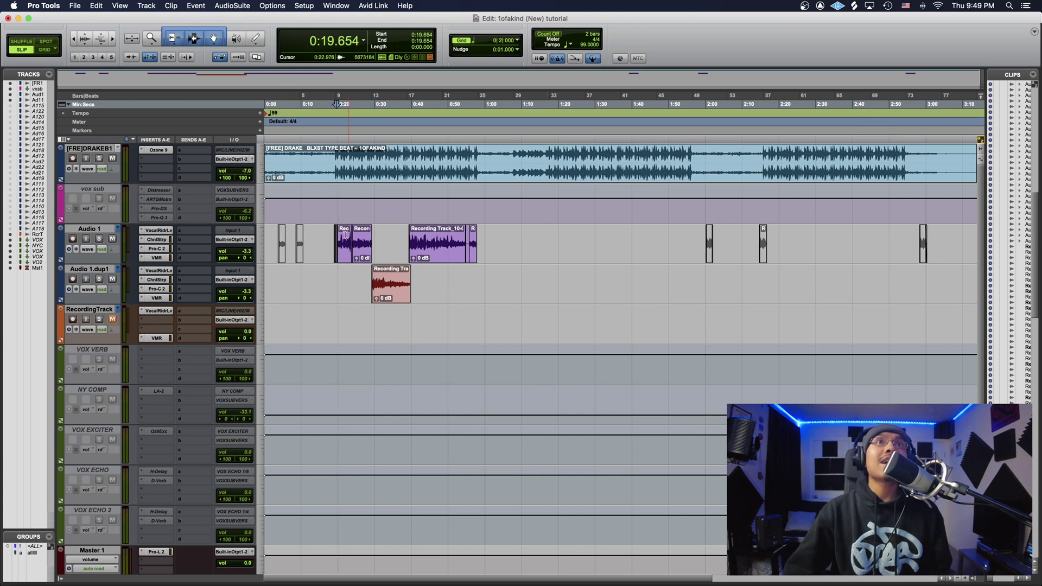
Place the play position at 0:18.409 at the start of the vocal section.
{"action": "left_click_drag", "start_coordinate": [329, 236], "coordinate": [460, 236]}
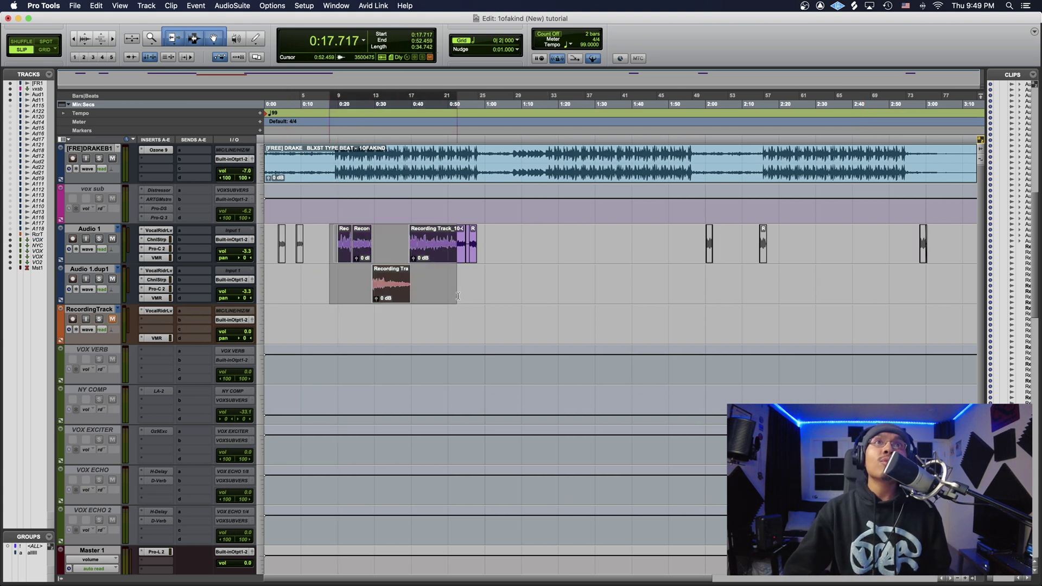
{"action": "left_click_drag", "start_coordinate": [335, 163], "coordinate": [477, 162]}
{"action": "left_click", "coordinate": [573, 281]}
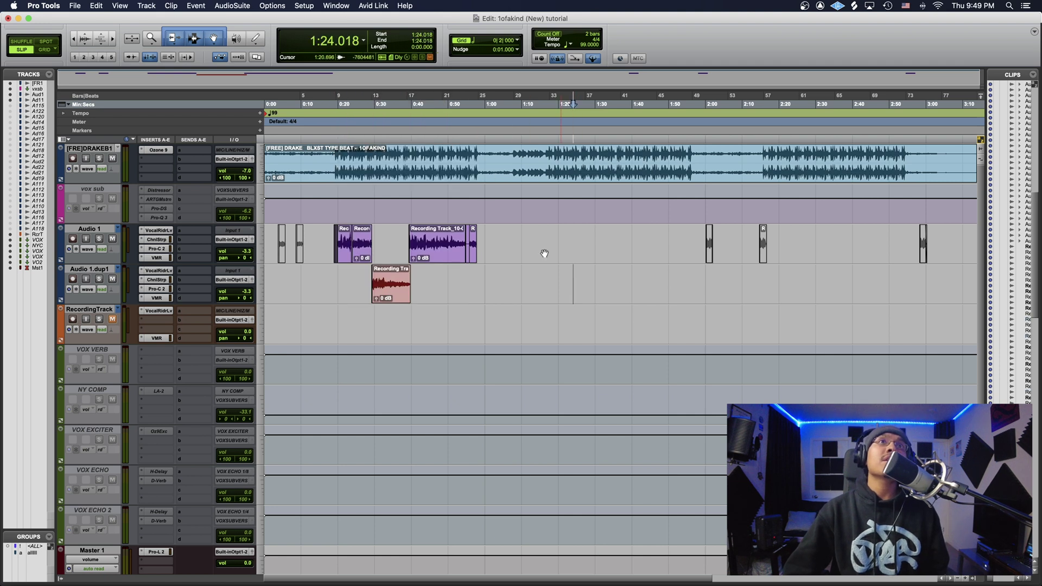
{"action": "left_click", "coordinate": [332, 163]}
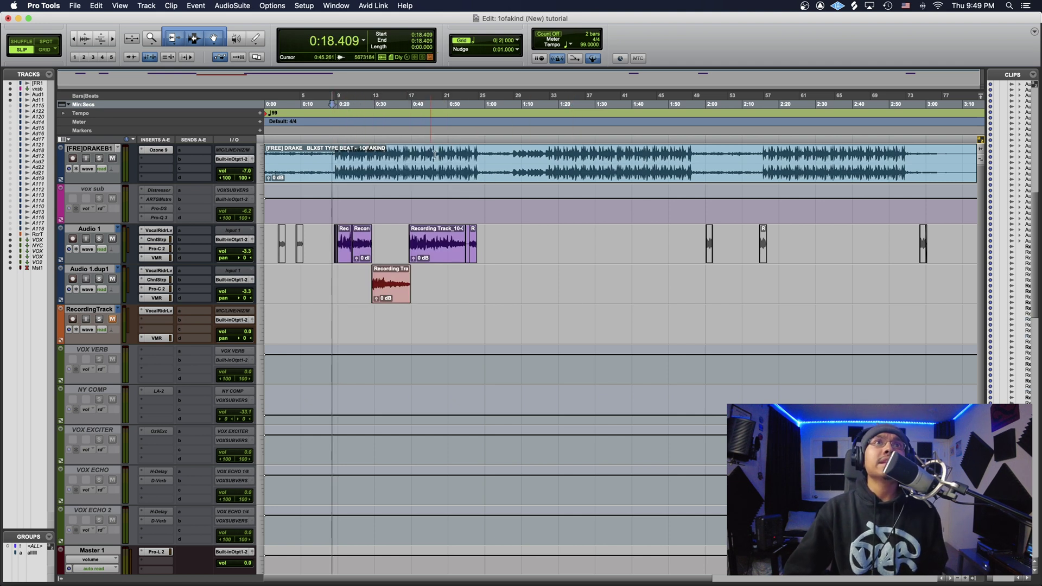
Play the vocals from 0:18.409, stop, and show the Mix window.
{"action": "key", "text": "space"}
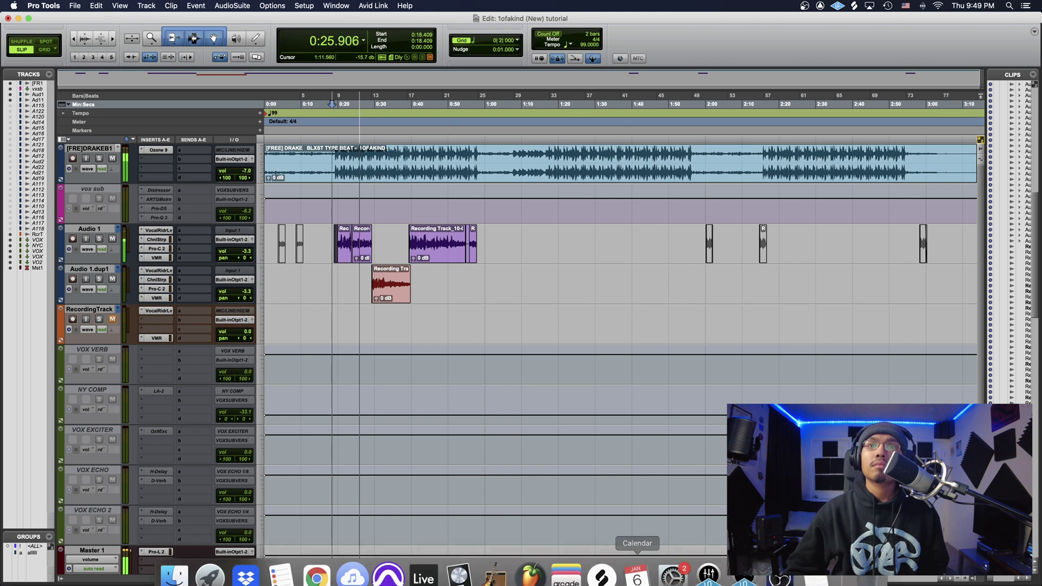
{"action": "key", "text": "space"}
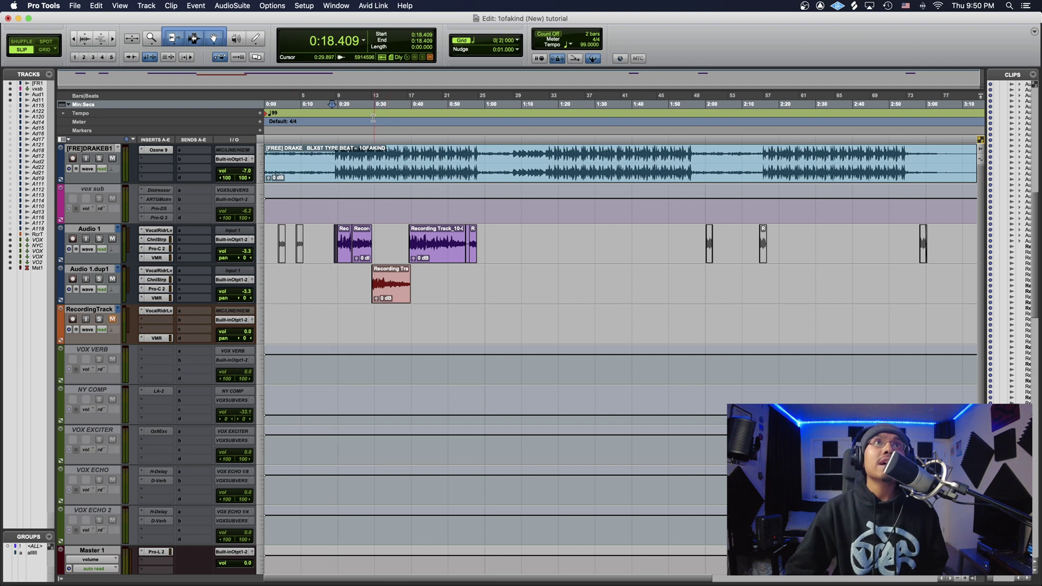
{"action": "key", "text": "super+equal"}
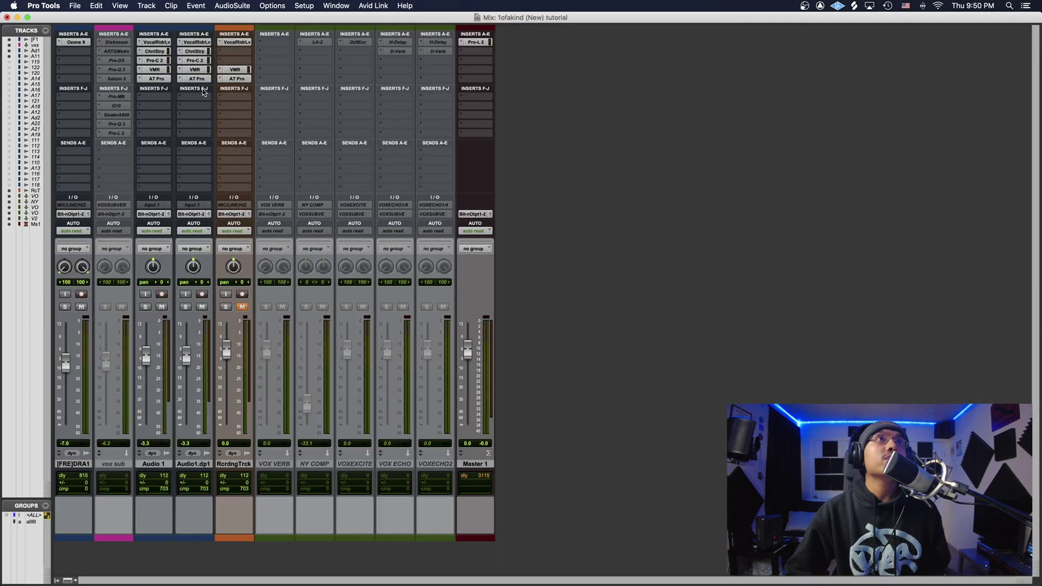
Insert a D-Verb reverb on the Audio 1 track.
{"action": "left_click", "coordinate": [157, 92]}
{"action": "mouse_move", "coordinate": [246, 124]}
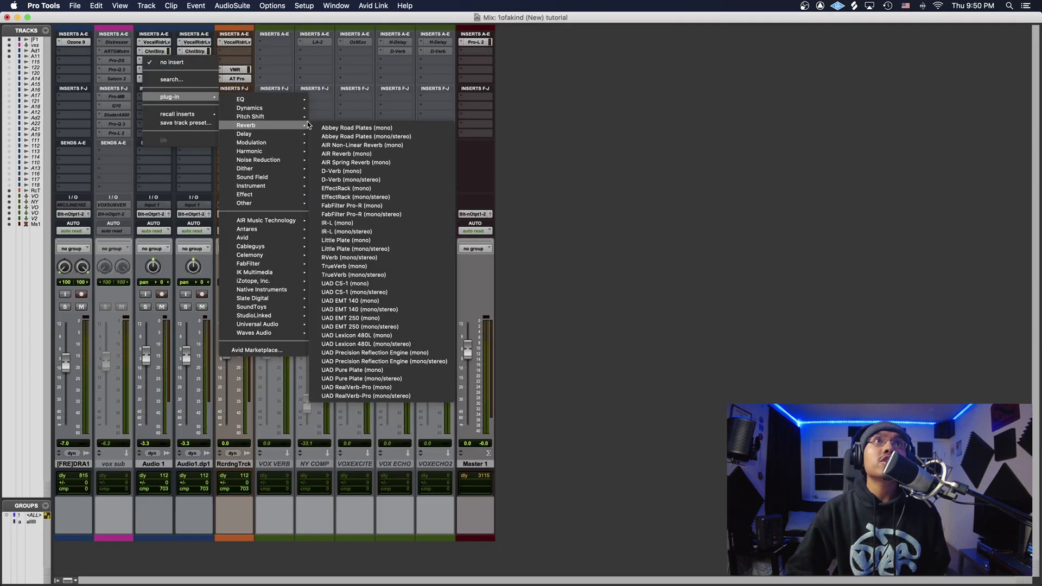
{"action": "left_click", "coordinate": [355, 172]}
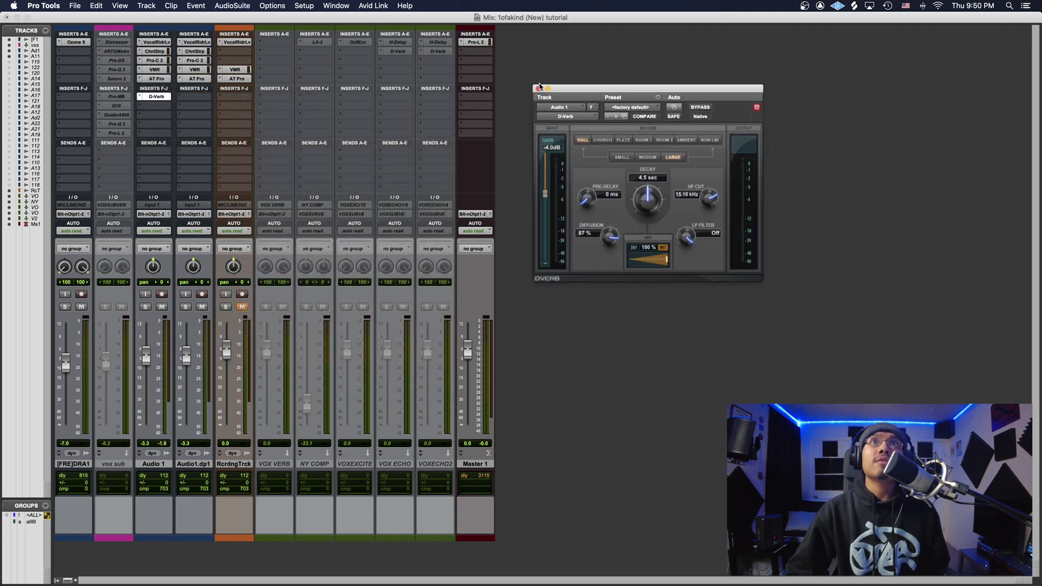
{"action": "left_click_drag", "start_coordinate": [539, 86], "coordinate": [681, 81]}
{"action": "key", "text": "super+equal"}
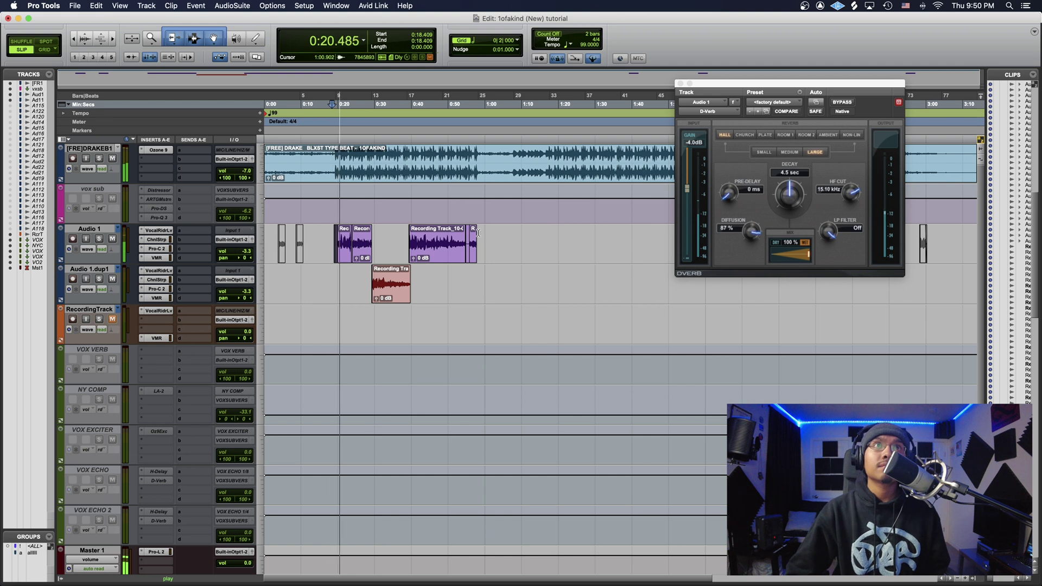
Lower D-Verb's mix to about 28% while auditioning from 0:18.409, then close D-Verb.
{"action": "key", "text": "space"}
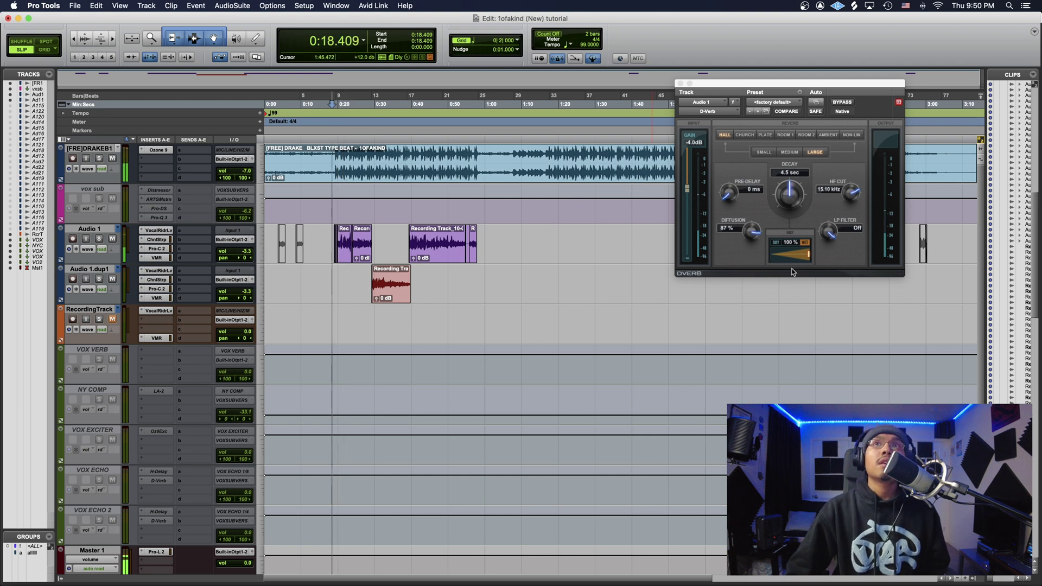
{"action": "left_click_drag", "start_coordinate": [808, 257], "coordinate": [781, 255]}
{"action": "key", "text": "space"}
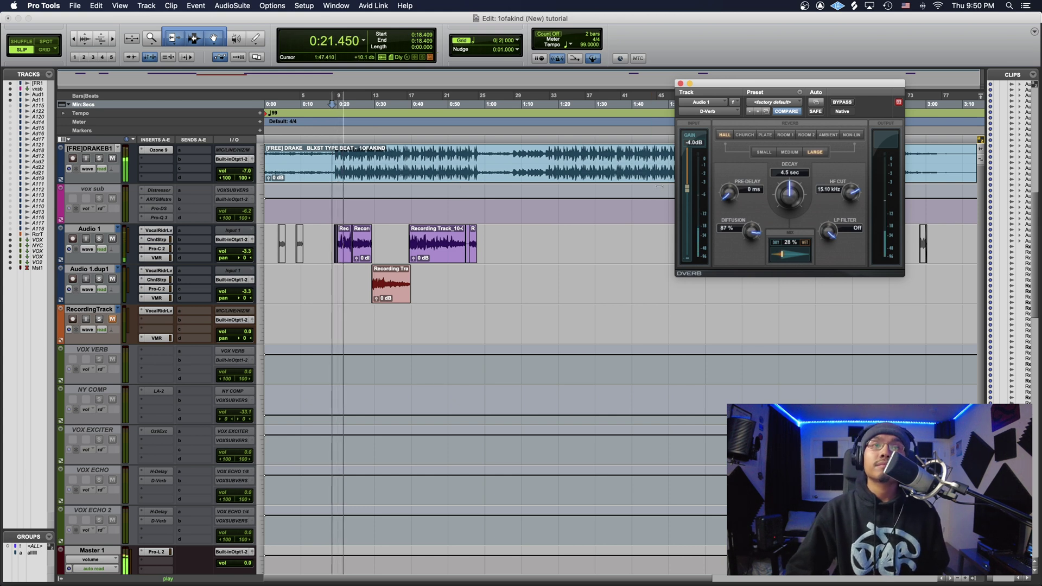
{"action": "key", "text": "space"}
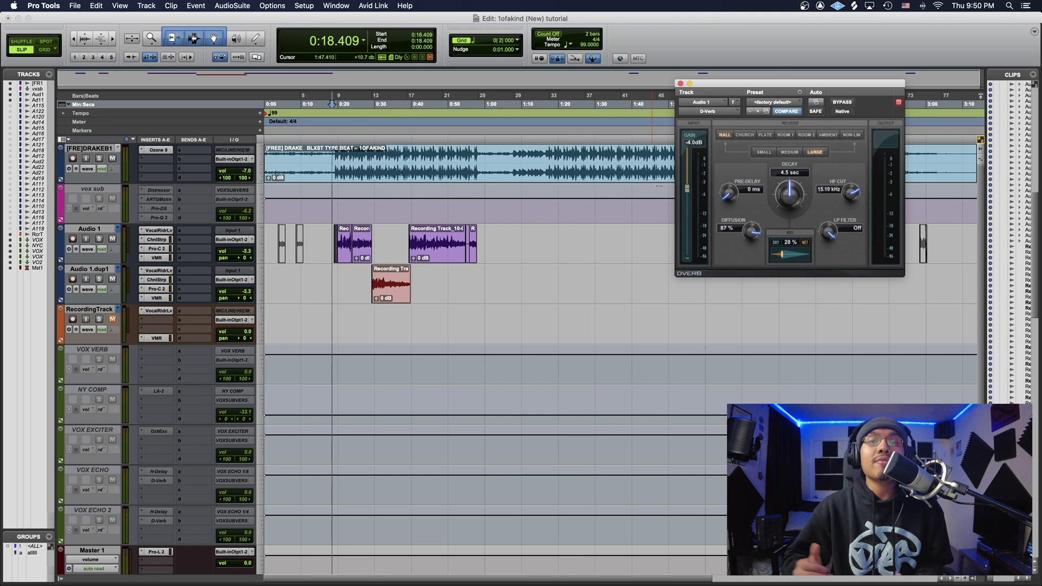
{"action": "left_click", "coordinate": [679, 84]}
{"action": "key", "text": "super+equal"}
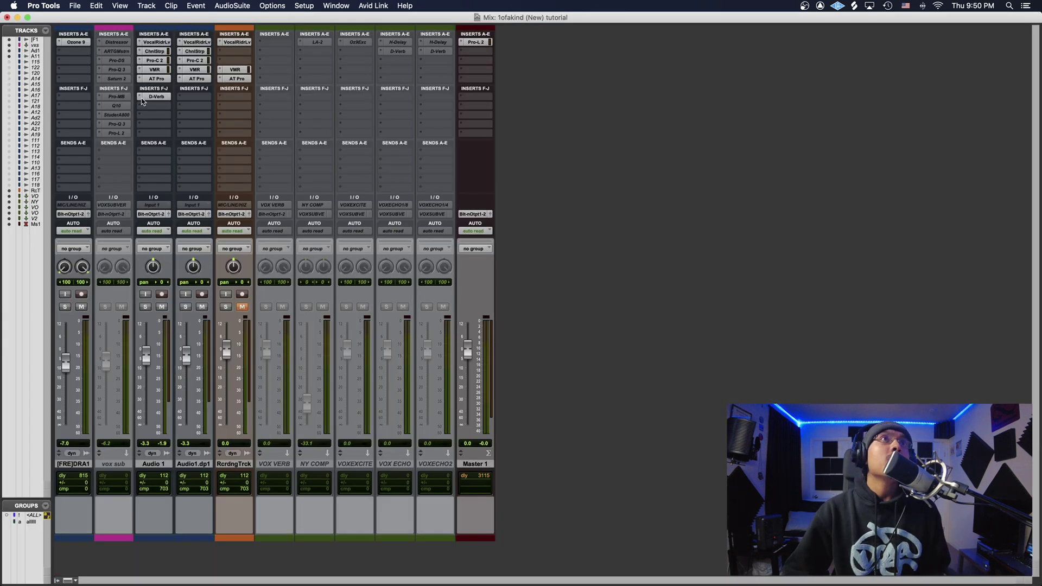
Create a stereo Aux Input track named 'Vox Verb'.
{"action": "left_click", "coordinate": [138, 98]}
{"action": "left_click", "coordinate": [189, 61]}
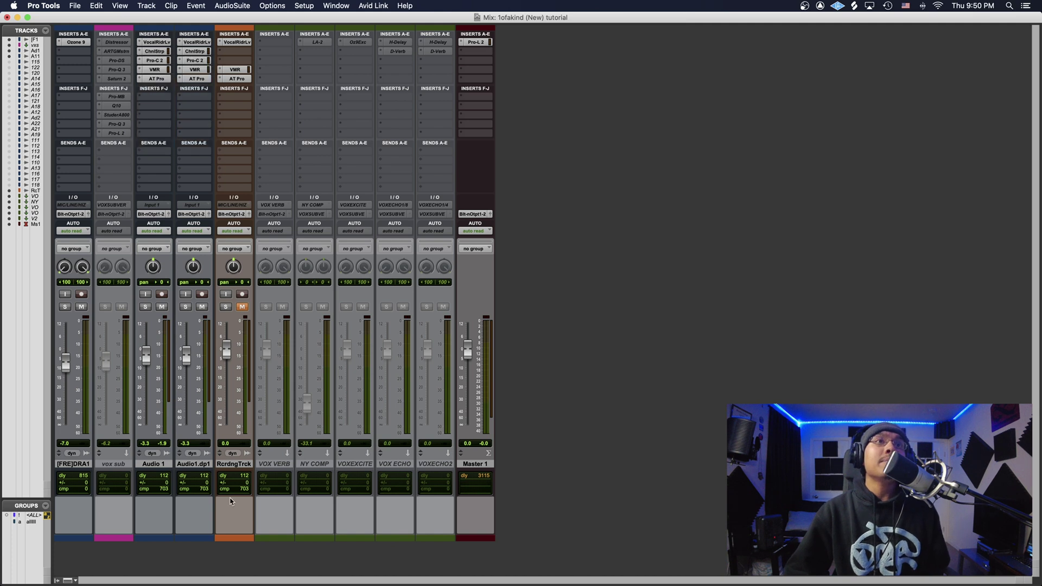
{"action": "left_click", "coordinate": [147, 6]}
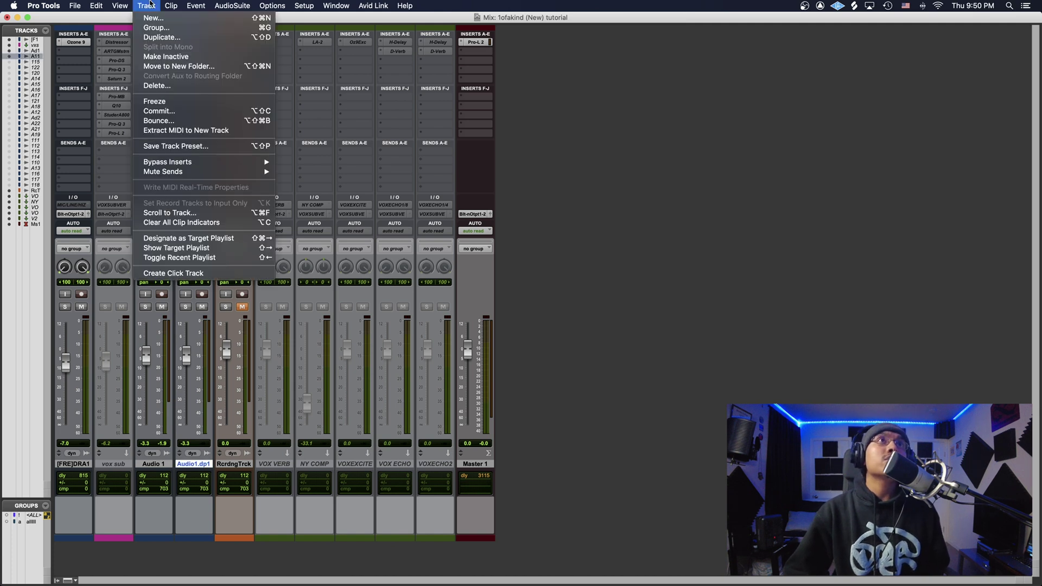
{"action": "left_click", "coordinate": [160, 19]}
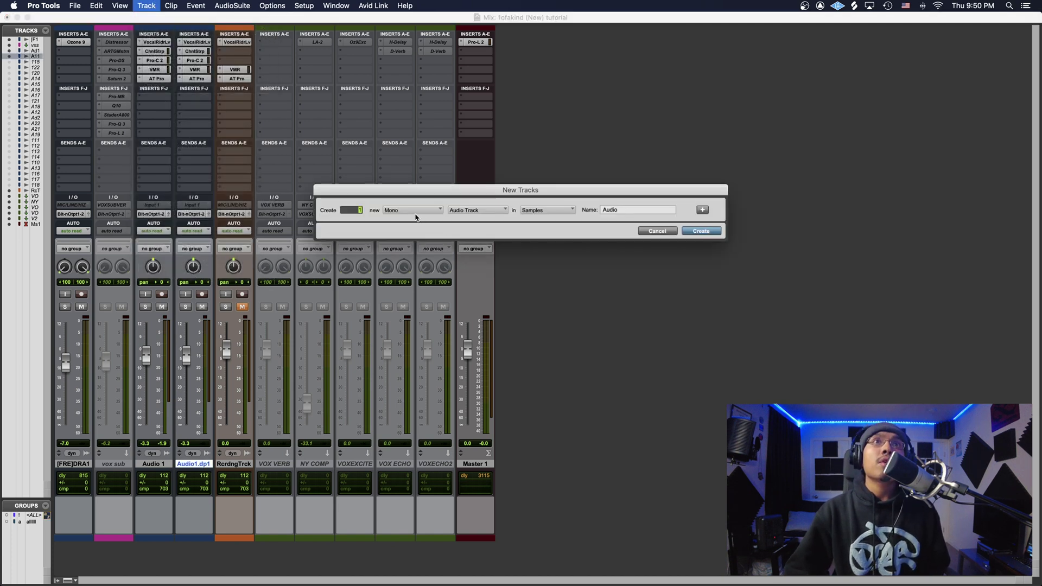
{"action": "left_click", "coordinate": [415, 211]}
{"action": "left_click", "coordinate": [466, 211]}
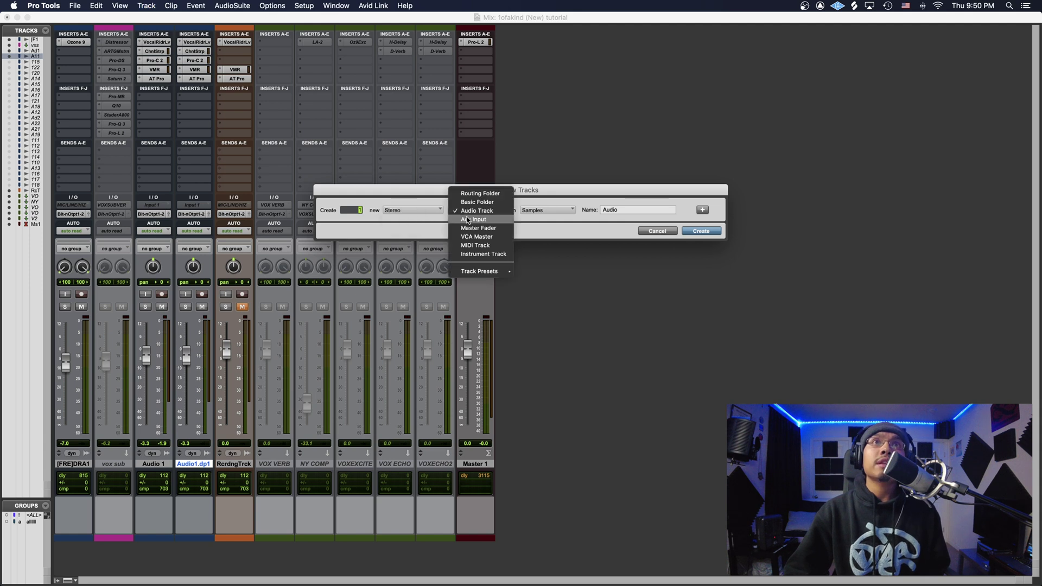
{"action": "left_click", "coordinate": [468, 219]}
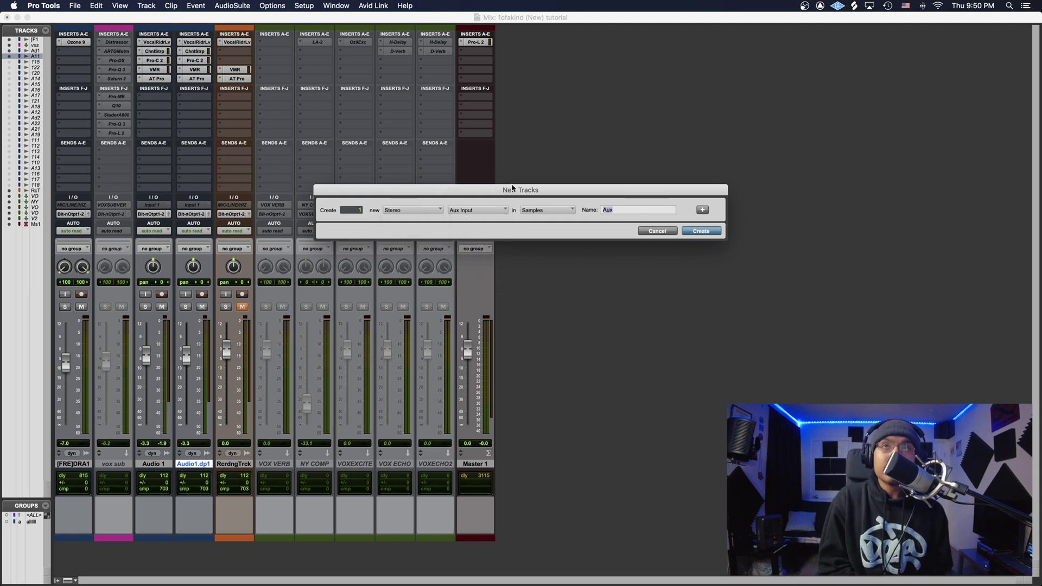
{"action": "type", "text": "Vox Verb"}
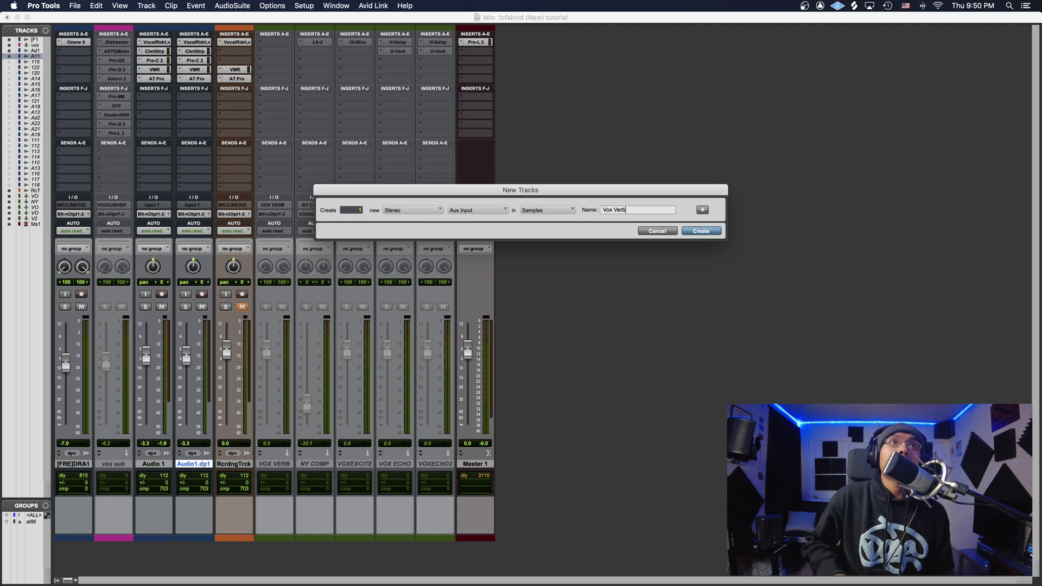
{"action": "key", "text": "Return"}
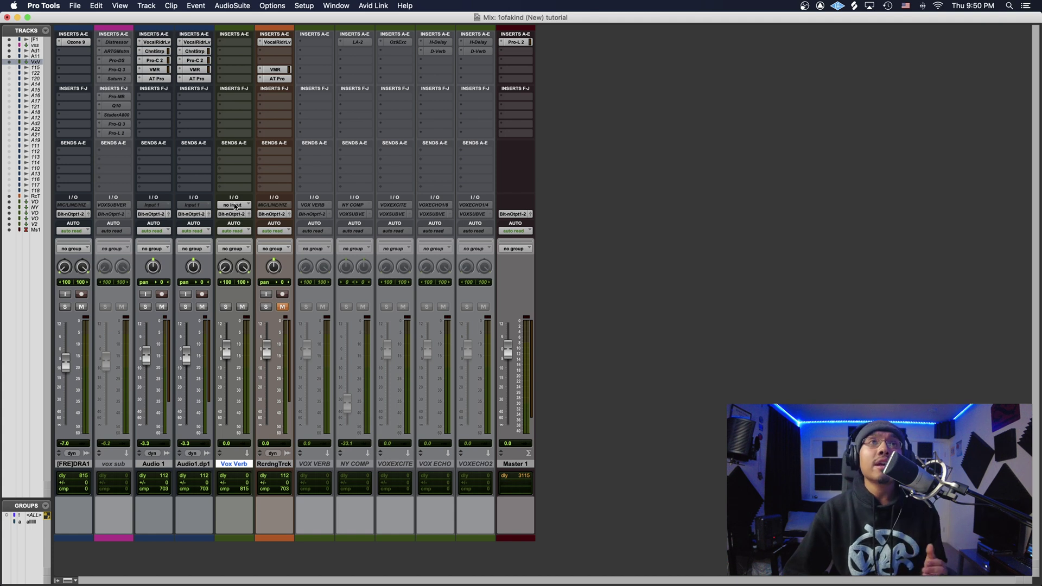
Set the Vox Verb track's input to the VOX VERB (Stereo) bus.
{"action": "left_click", "coordinate": [235, 205]}
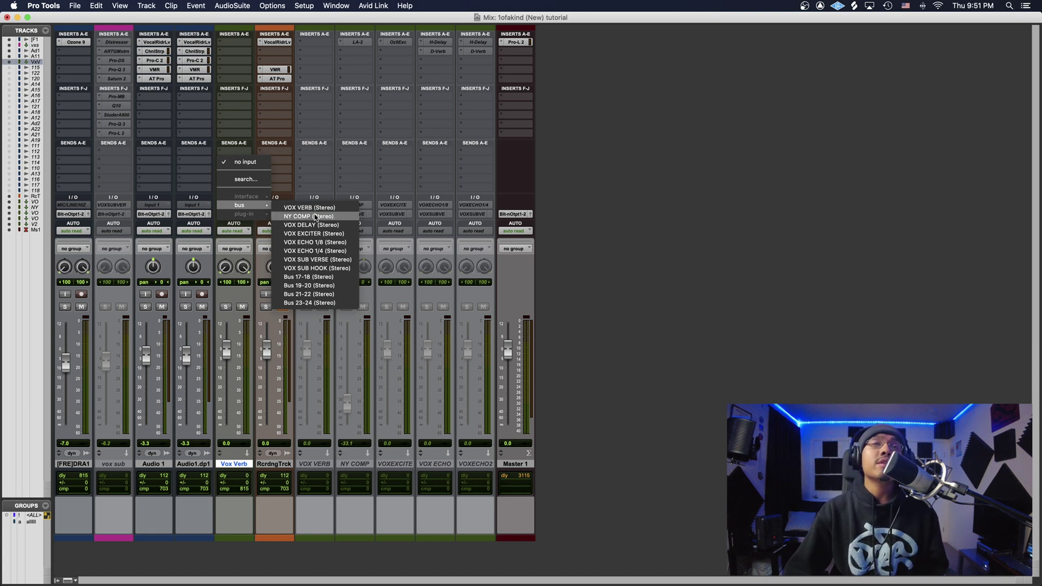
{"action": "left_click", "coordinate": [319, 207]}
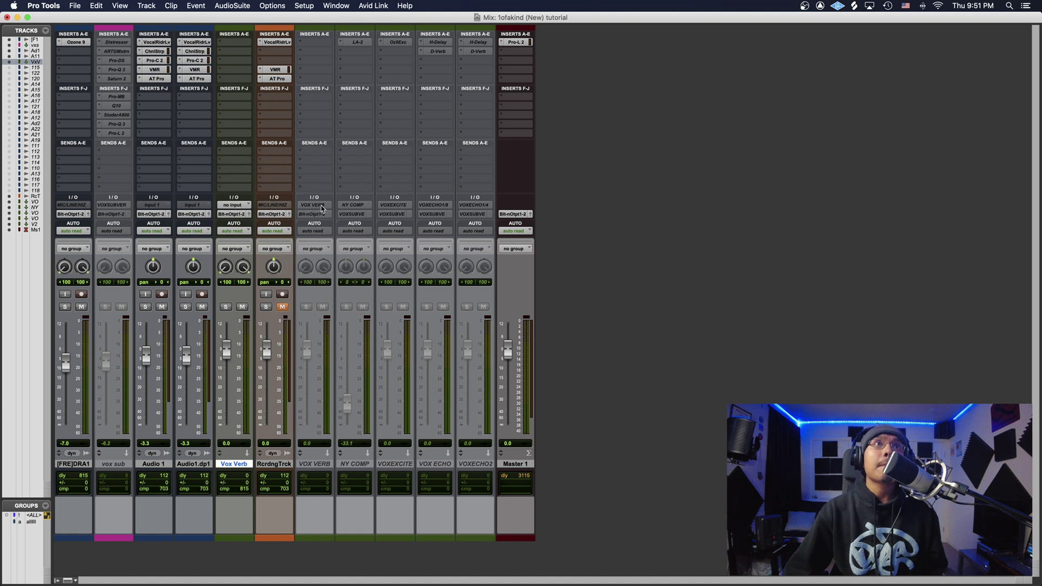
{"action": "left_click", "coordinate": [250, 205]}
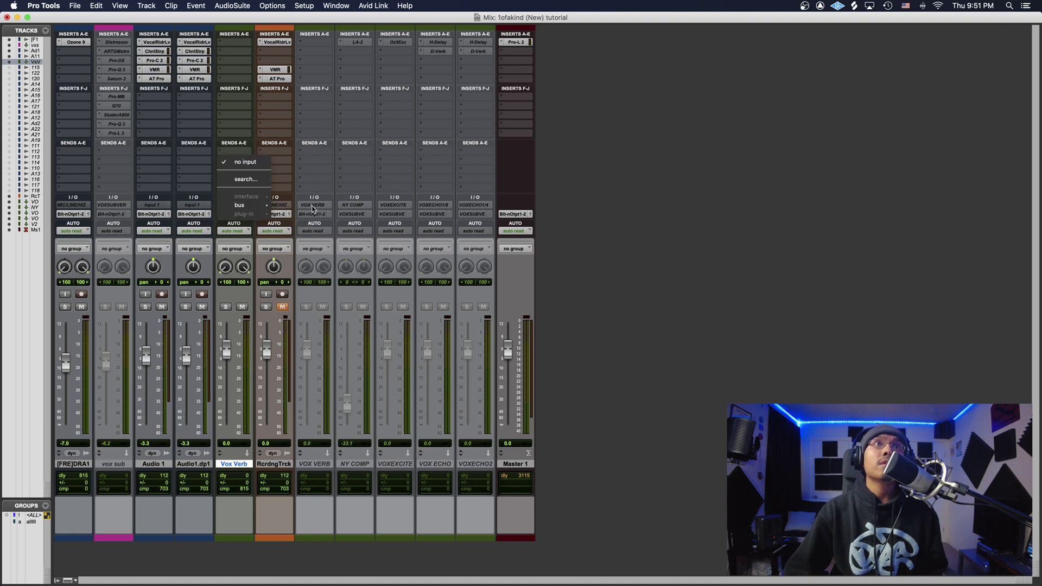
{"action": "left_click", "coordinate": [299, 210]}
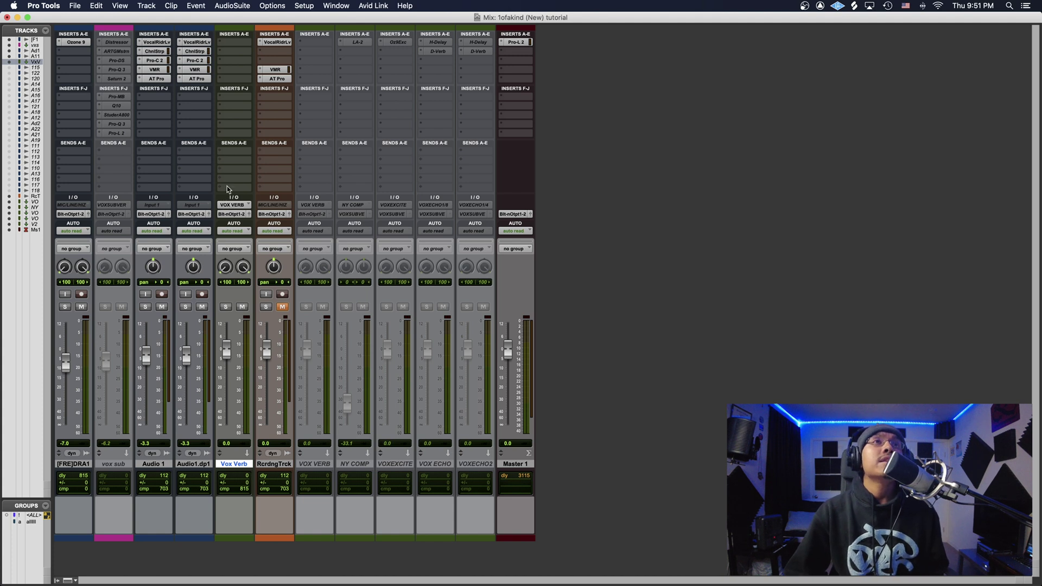
{"action": "left_click", "coordinate": [152, 152]}
{"action": "mouse_move", "coordinate": [165, 160]}
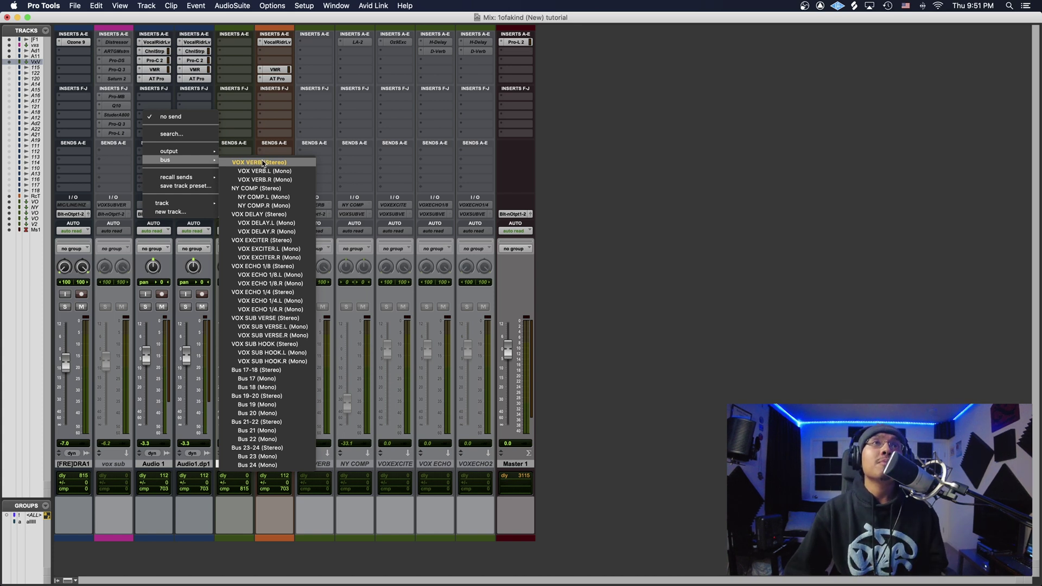
Send Audio 1 to the VOX VERB (Stereo) bus and move its send level window aside.
{"action": "left_click", "coordinate": [262, 163]}
{"action": "left_click_drag", "start_coordinate": [239, 43], "coordinate": [592, 86]}
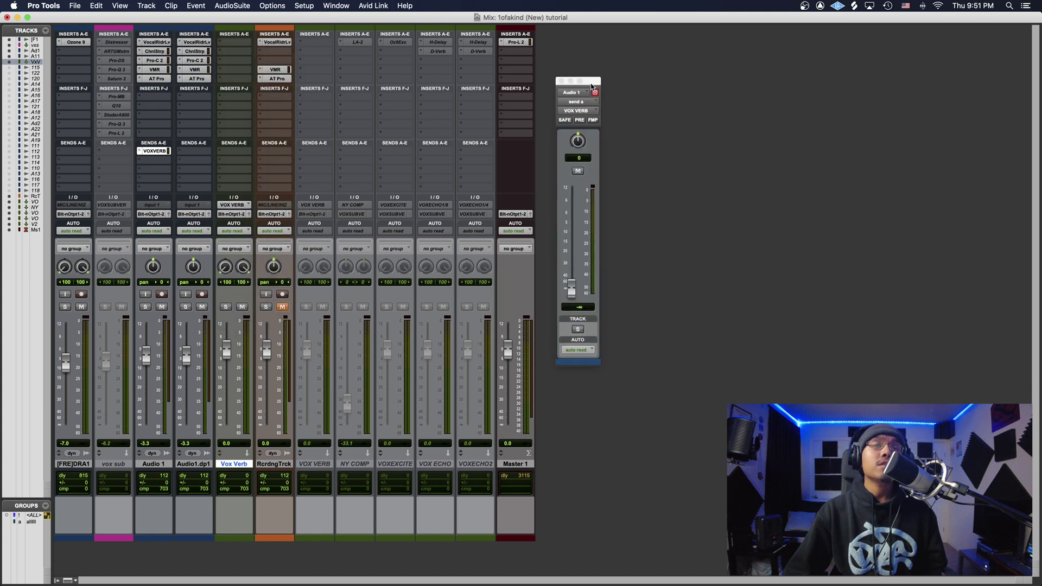
{"action": "left_click", "coordinate": [231, 41]}
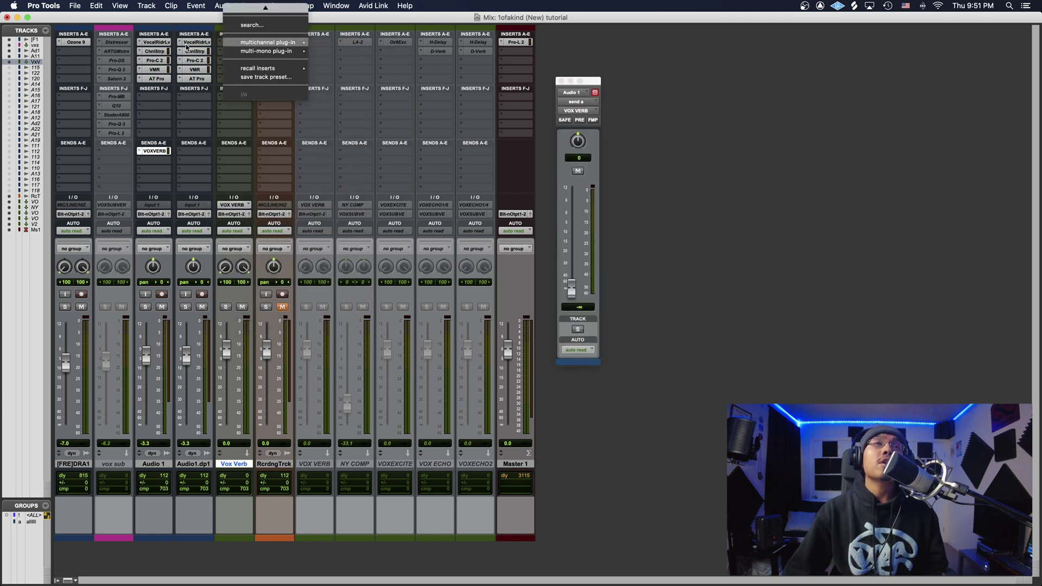
Insert a D-Verb reverb on the Vox Verb aux track.
{"action": "left_click", "coordinate": [222, 33]}
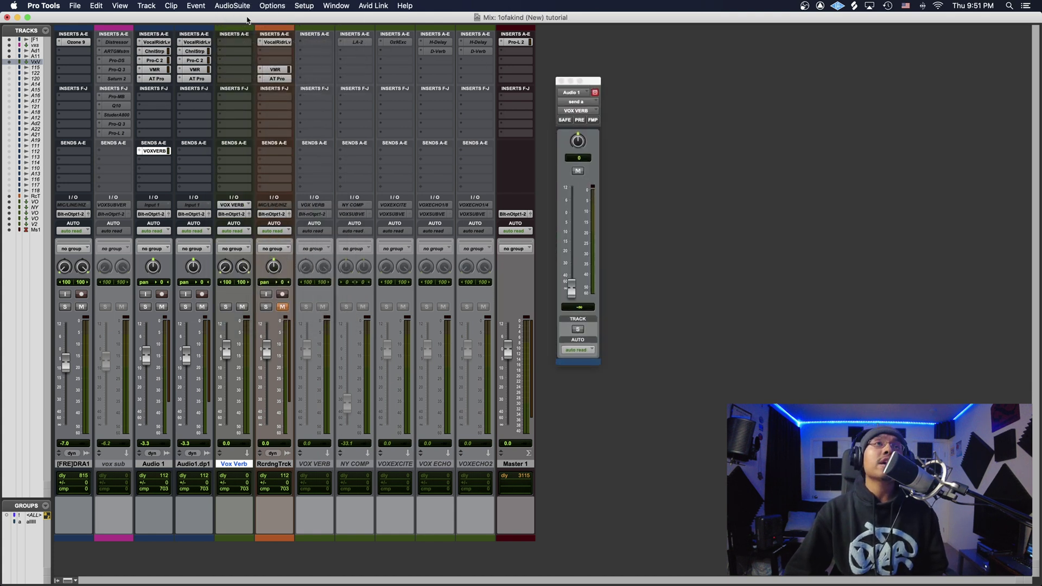
{"action": "left_click", "coordinate": [232, 43]}
{"action": "mouse_move", "coordinate": [267, 42]}
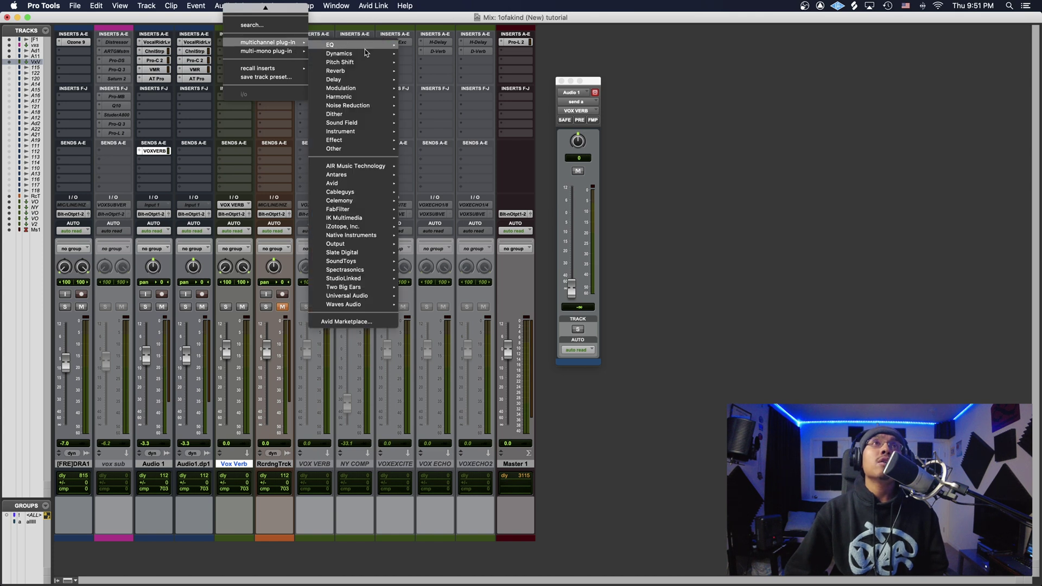
{"action": "left_click", "coordinate": [479, 110]}
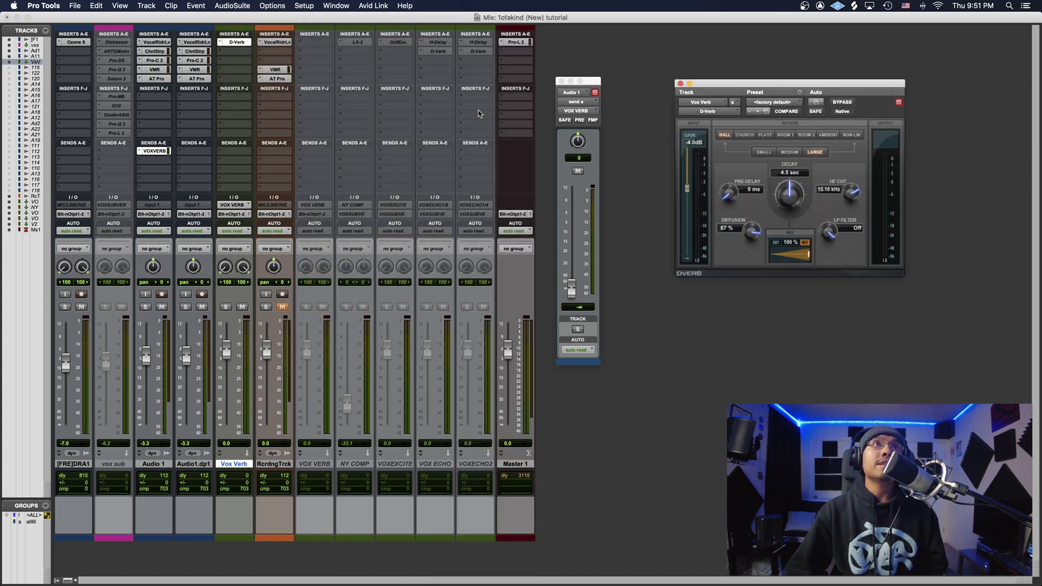
{"action": "left_click_drag", "start_coordinate": [705, 86], "coordinate": [725, 80]}
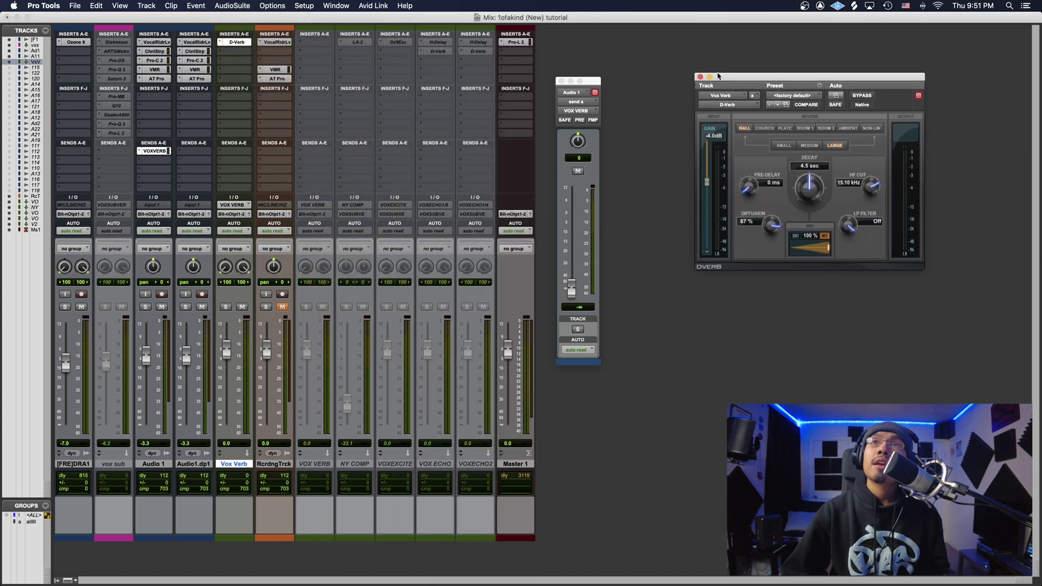
{"action": "key", "text": "super+equal"}
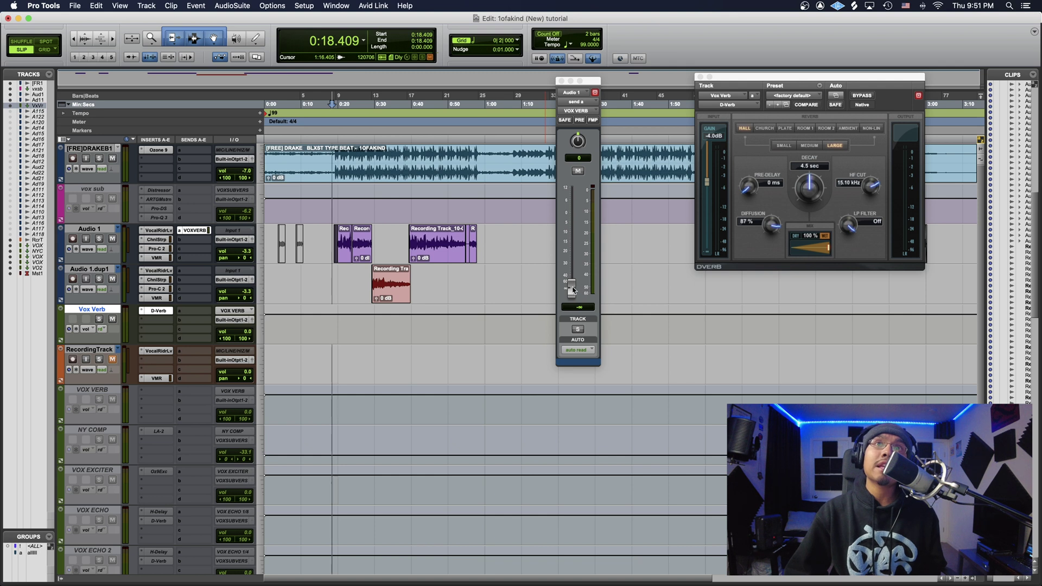
Raise Audio 1's VOX VERB send to 0 dB and audition the reverb.
{"action": "left_click_drag", "start_coordinate": [571, 291], "coordinate": [574, 211]}
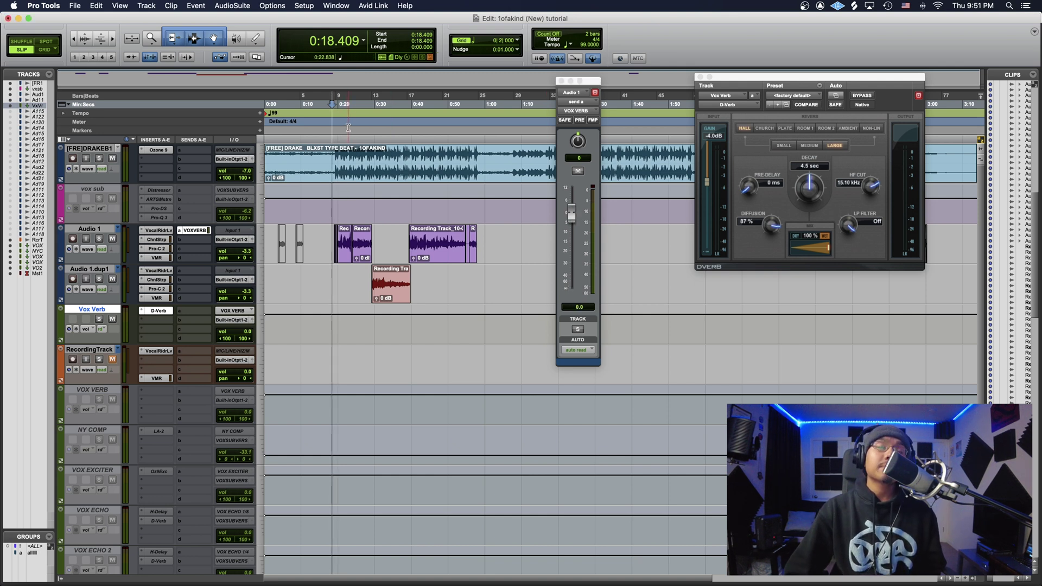
{"action": "key", "text": "space"}
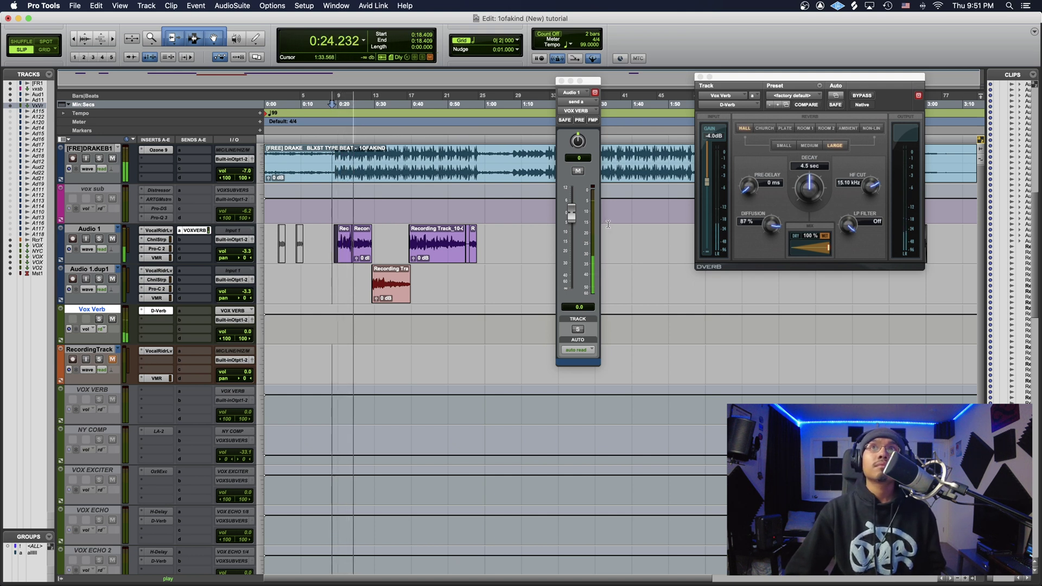
{"action": "key", "text": "space"}
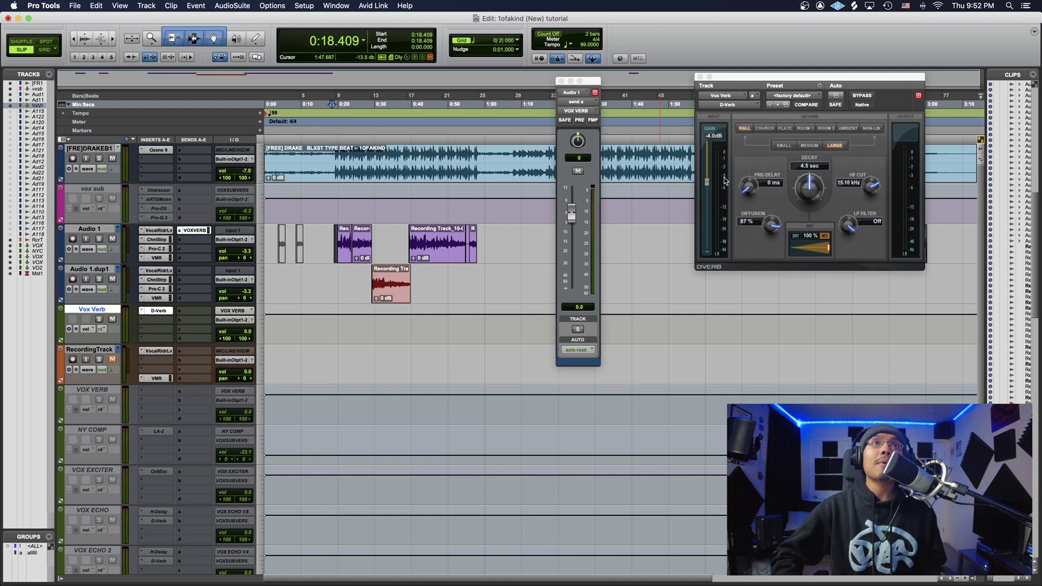
{"action": "left_click", "coordinate": [574, 223]}
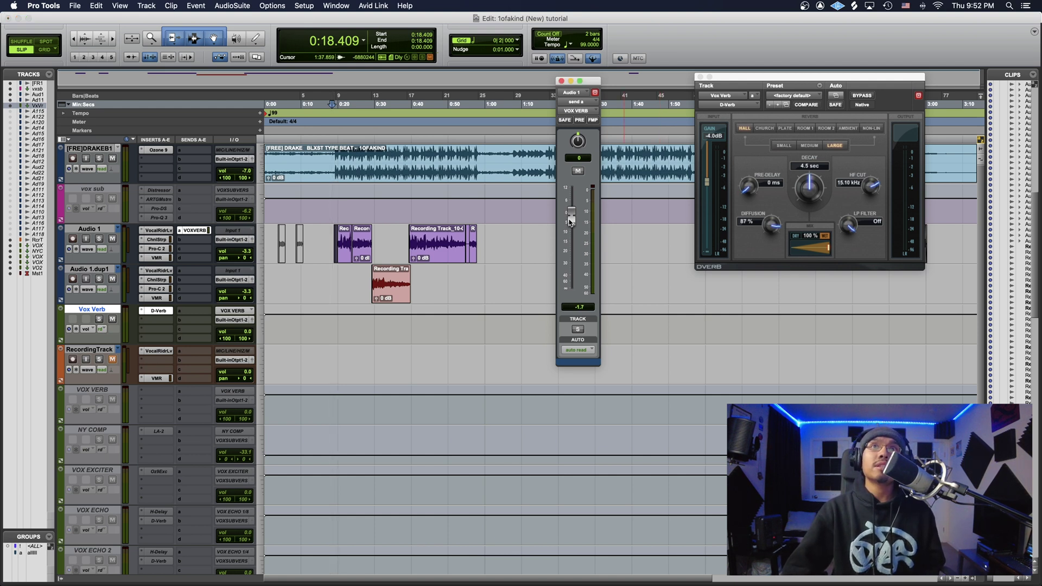
{"action": "key", "text": "space"}
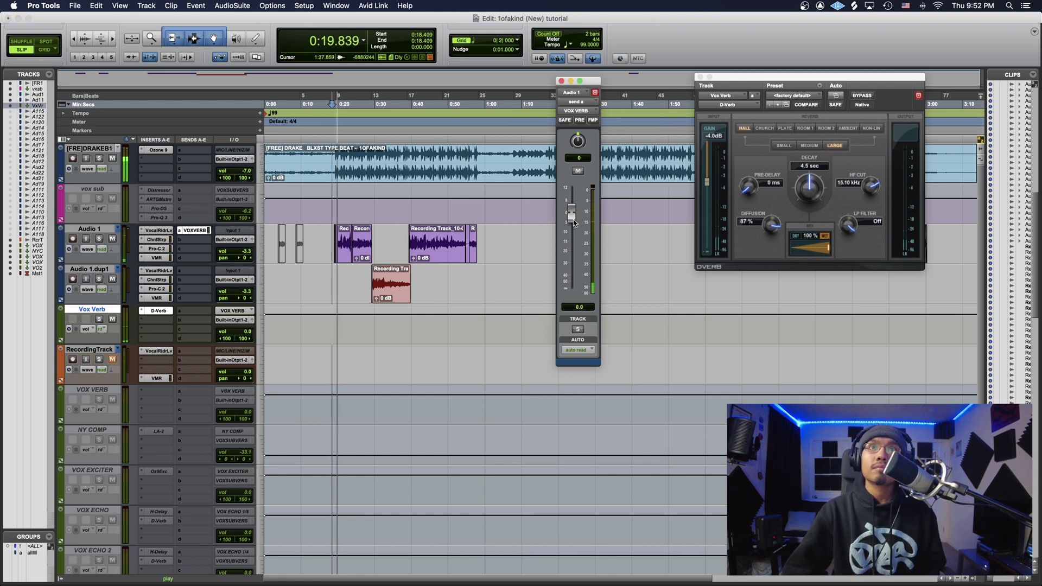
{"action": "mouse_move", "coordinate": [574, 222]}
{"action": "left_mouse_down"}
{"action": "mouse_move", "coordinate": [572, 254]}
{"action": "mouse_move", "coordinate": [571, 213]}
{"action": "left_mouse_up"}
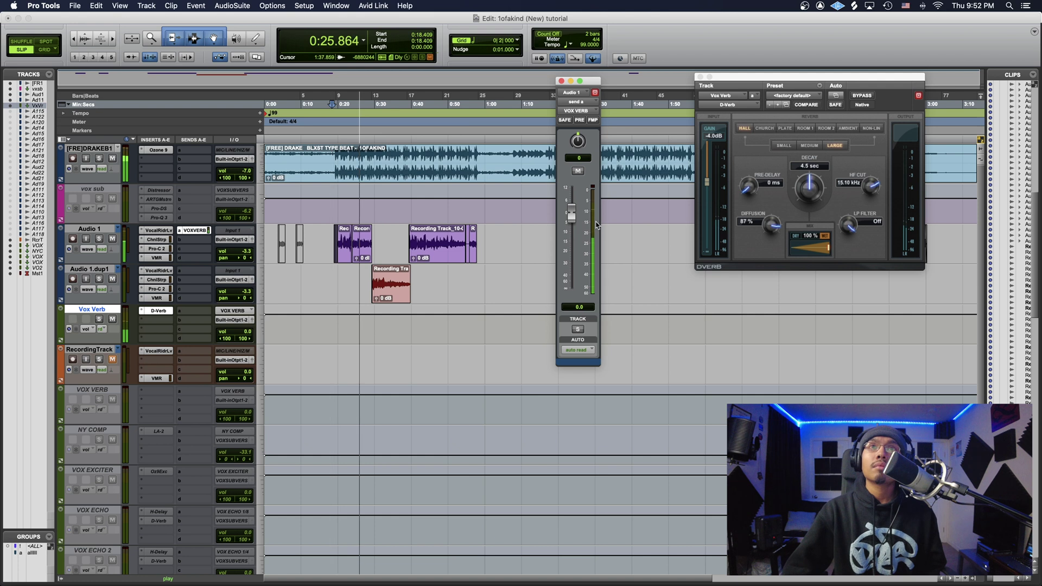
{"action": "key", "text": "space"}
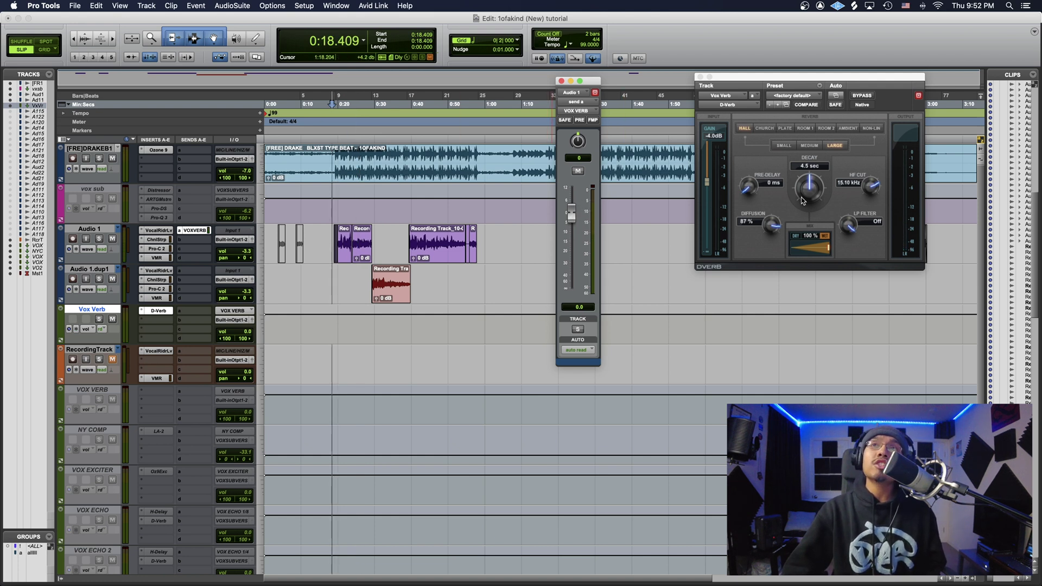
Lengthen the D-Verb decay to 7.1 seconds and try the Church and Plate algorithms.
{"action": "left_click_drag", "start_coordinate": [778, 81], "coordinate": [758, 109]}
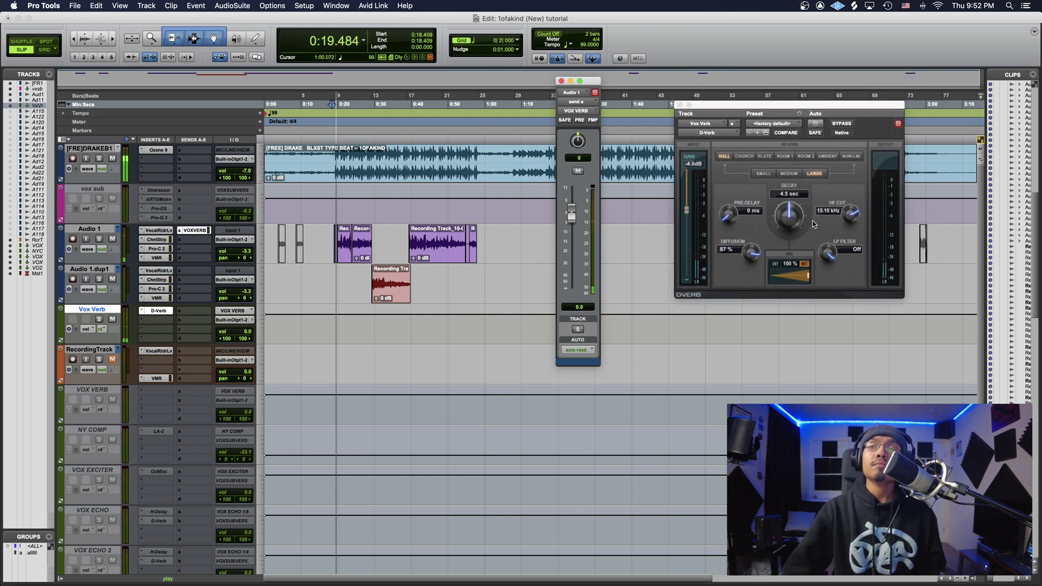
{"action": "left_click_drag", "start_coordinate": [791, 221], "coordinate": [786, 216]}
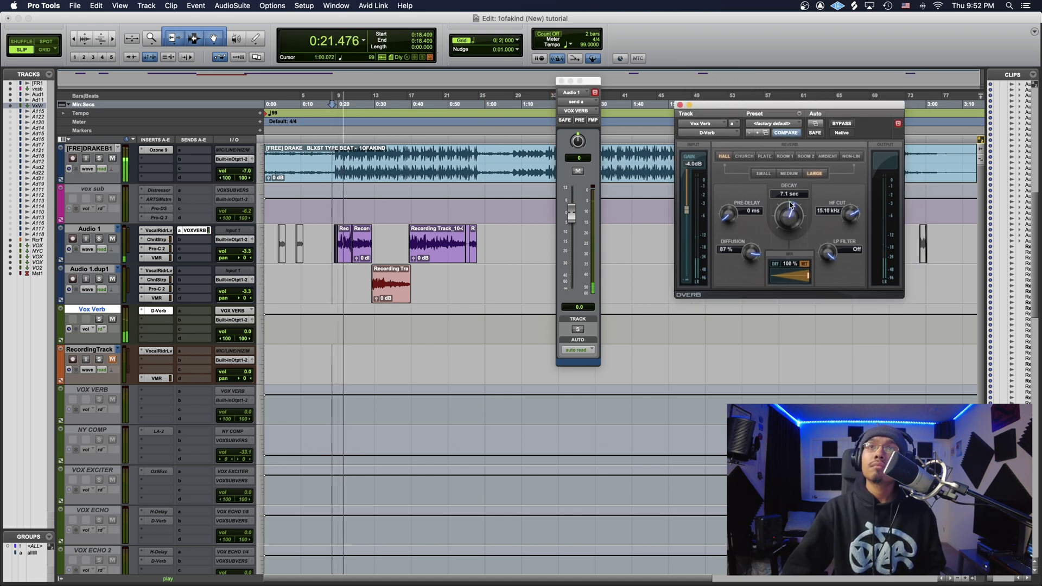
{"action": "key", "text": "space"}
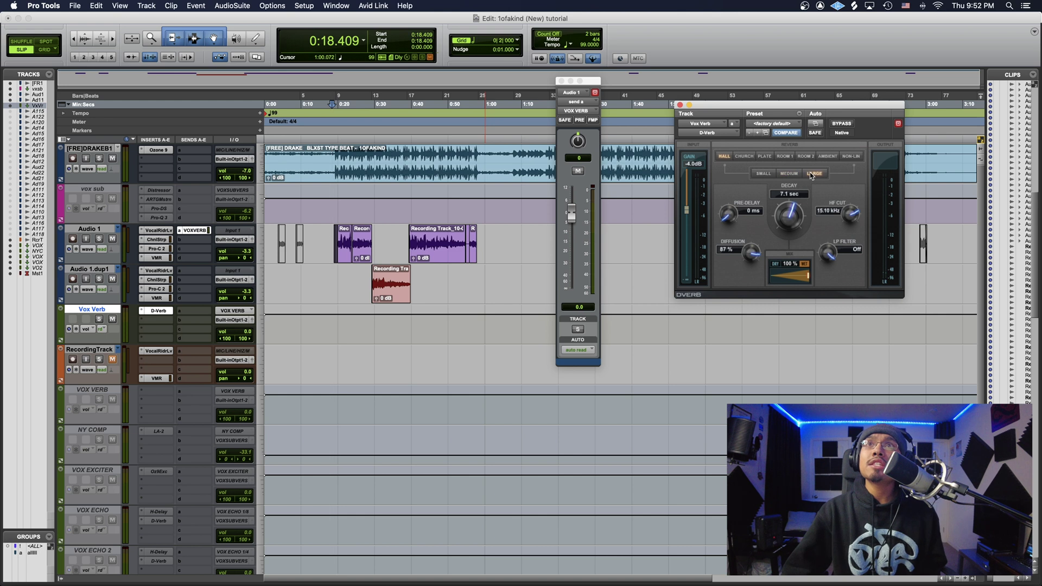
{"action": "left_click", "coordinate": [745, 157]}
{"action": "left_click", "coordinate": [765, 156]}
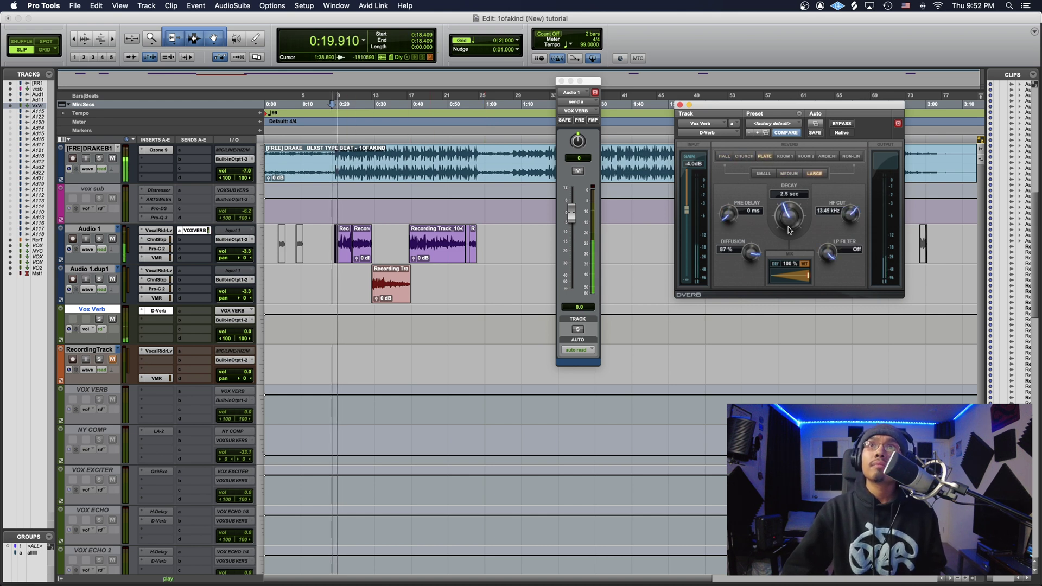
Try Church at 13.9 s decay, Room 2 and large Ambient, then audition Plate.
{"action": "left_click", "coordinate": [745, 156]}
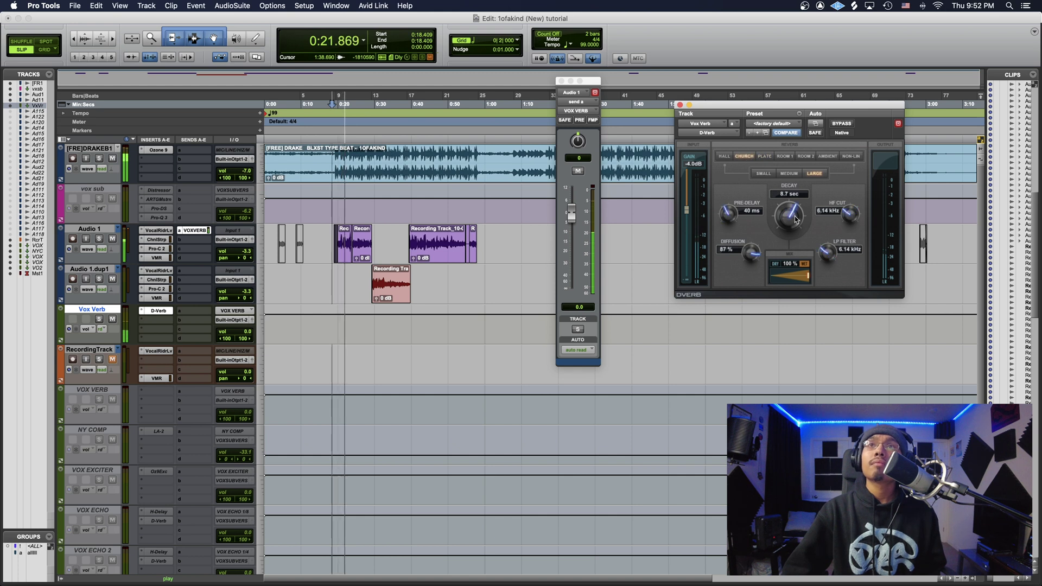
{"action": "left_click_drag", "start_coordinate": [796, 218], "coordinate": [798, 195]}
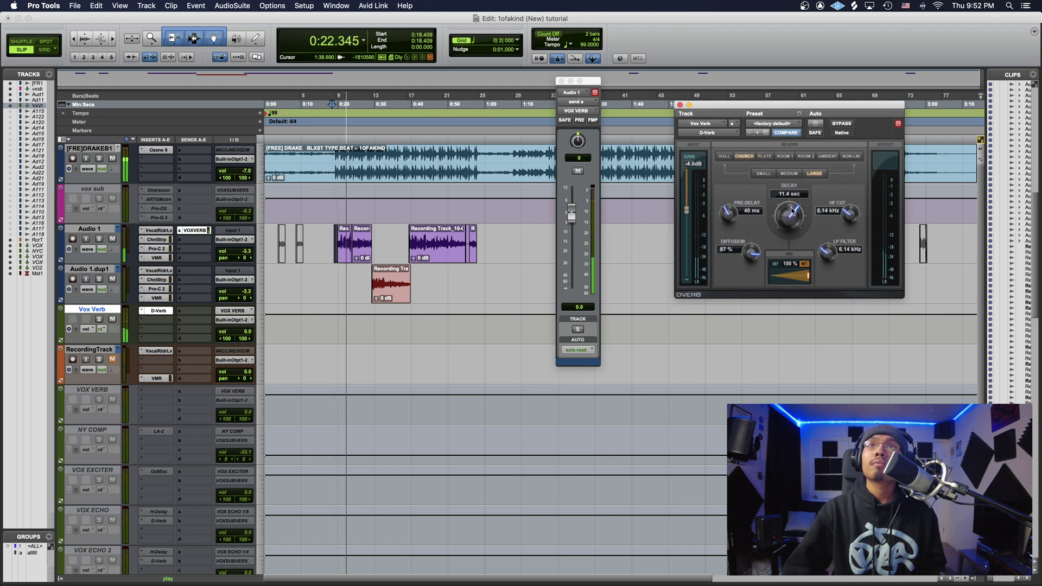
{"action": "left_click", "coordinate": [805, 156]}
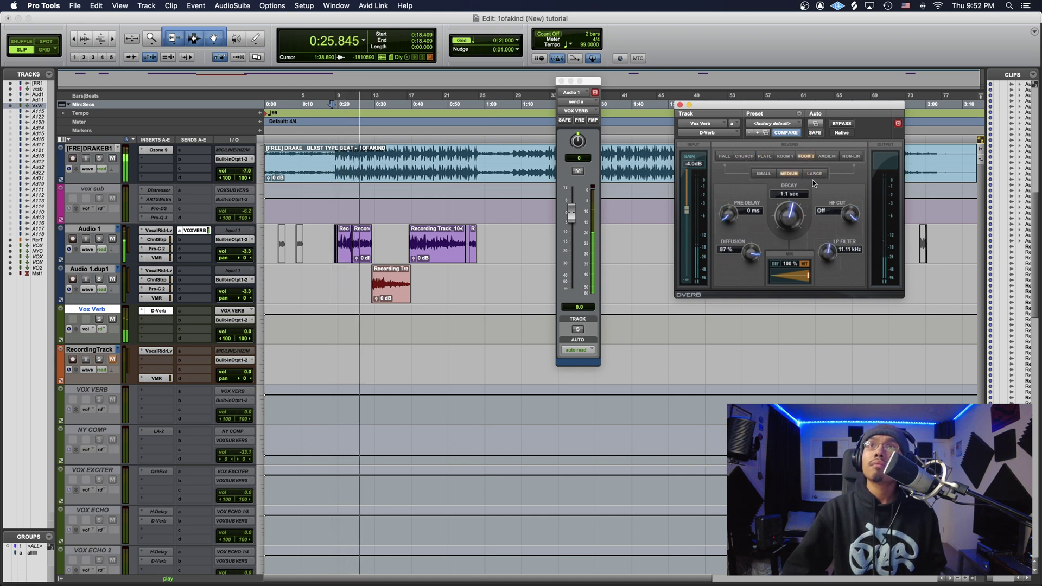
{"action": "left_click", "coordinate": [828, 156]}
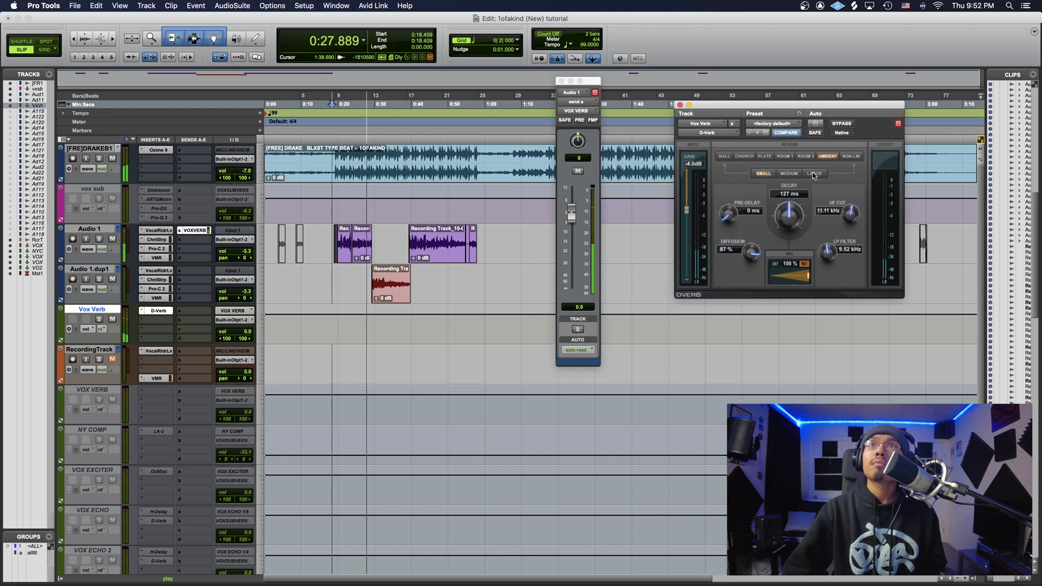
{"action": "left_click", "coordinate": [814, 174]}
{"action": "key", "text": "space"}
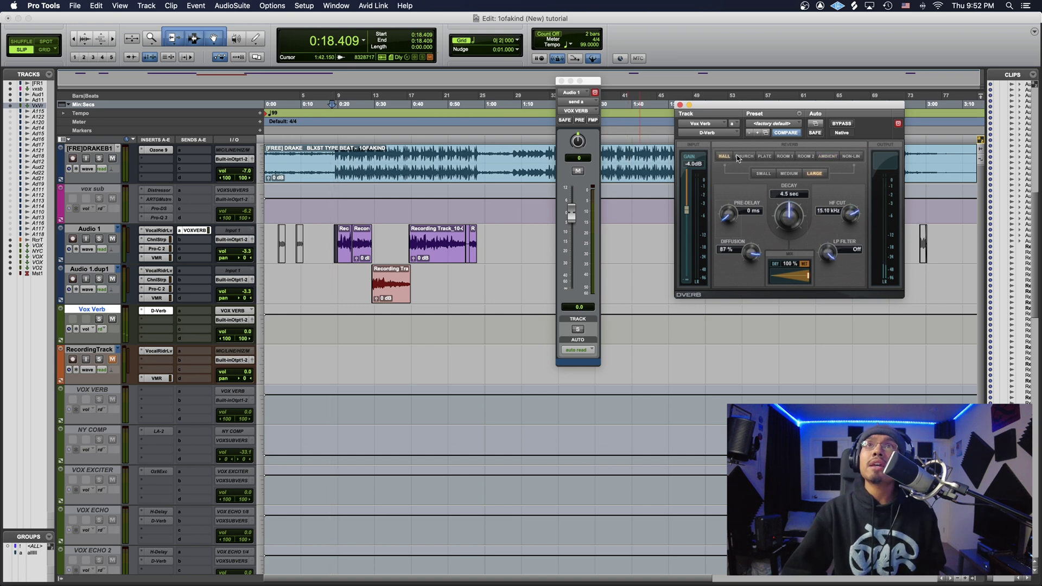
{"action": "key", "text": "space"}
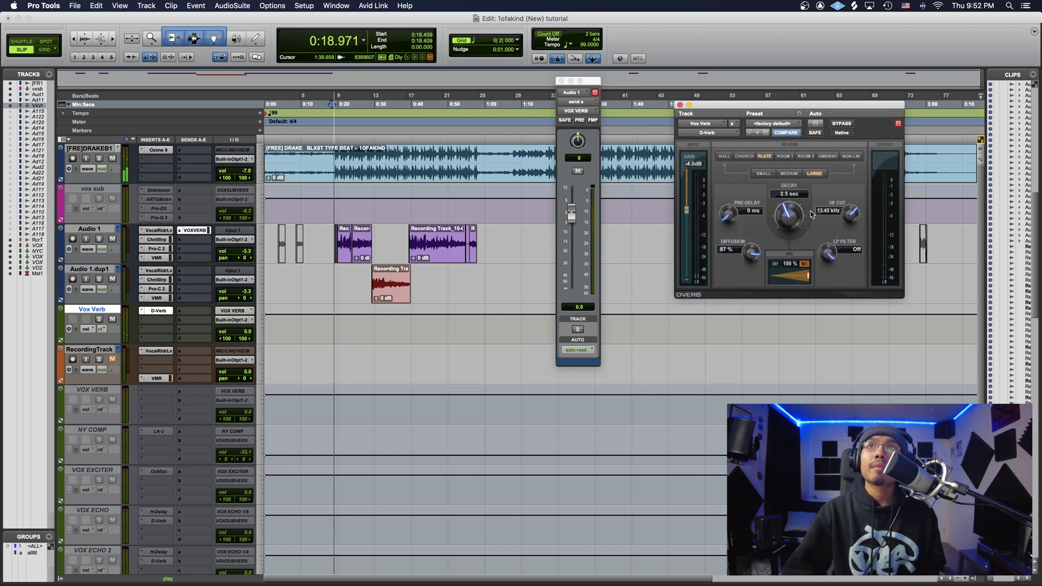
{"action": "scroll", "coordinate": [789, 218], "scroll_direction": "up", "scroll_amount": 3}
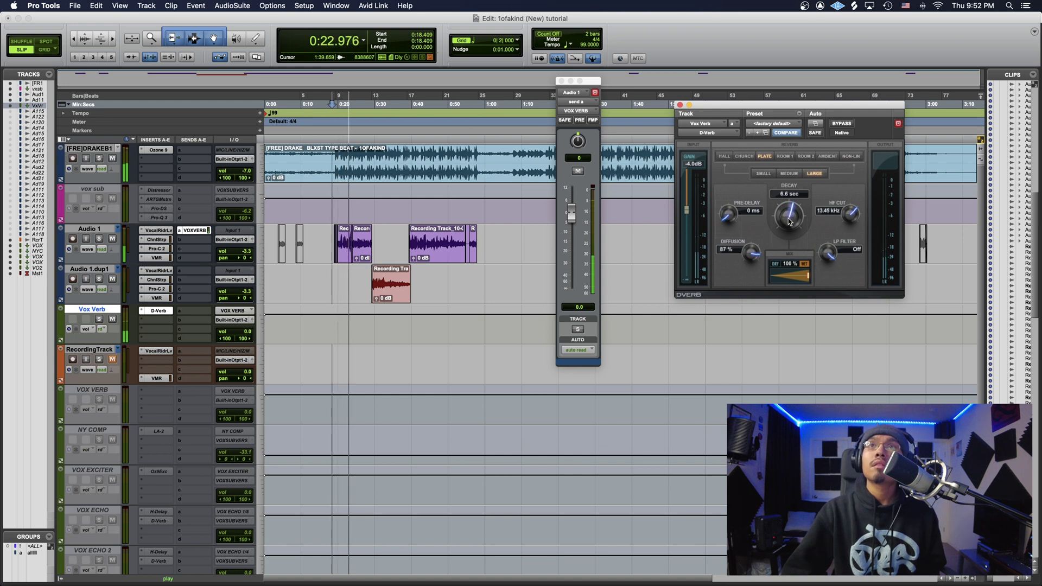
{"action": "scroll", "coordinate": [788, 218], "scroll_direction": "up", "scroll_amount": 3}
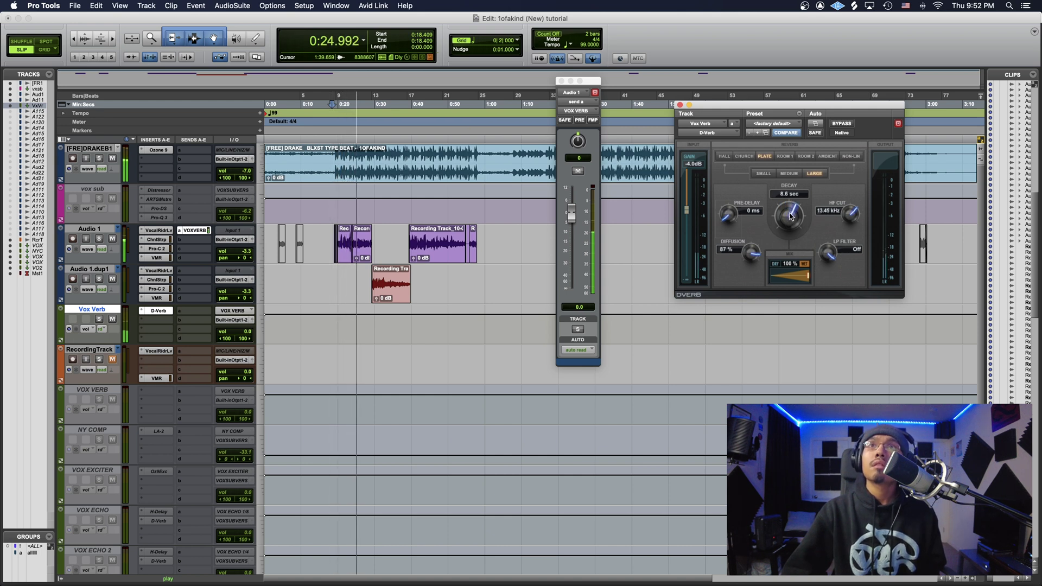
{"action": "scroll", "coordinate": [789, 219], "scroll_direction": "up", "scroll_amount": 3}
{"action": "scroll", "coordinate": [789, 220], "scroll_direction": "up", "scroll_amount": 2}
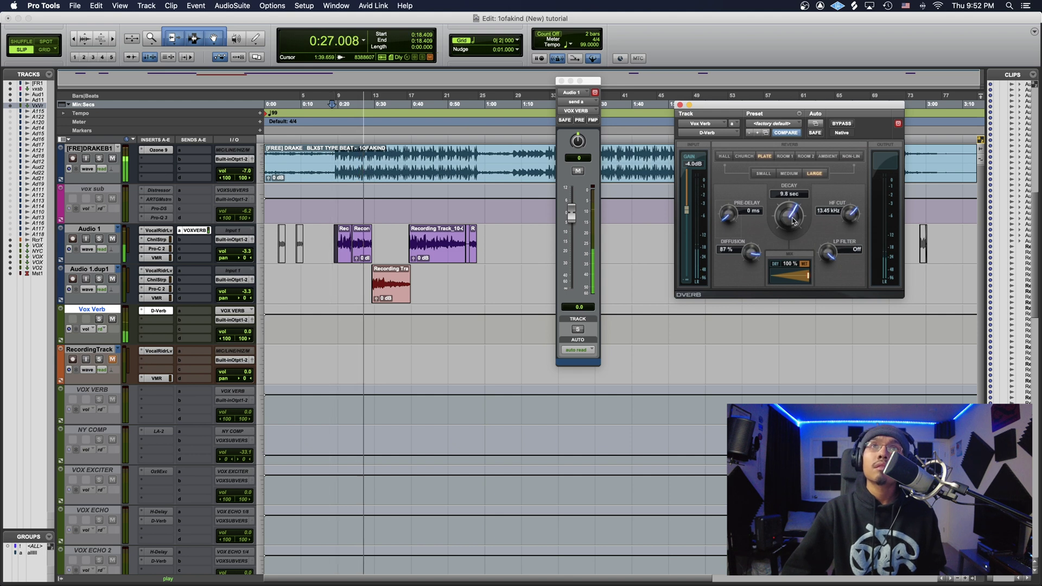
Lower Audio 1's reverb send to -11.8 dB while the Plate reverb plays.
{"action": "key", "text": "space"}
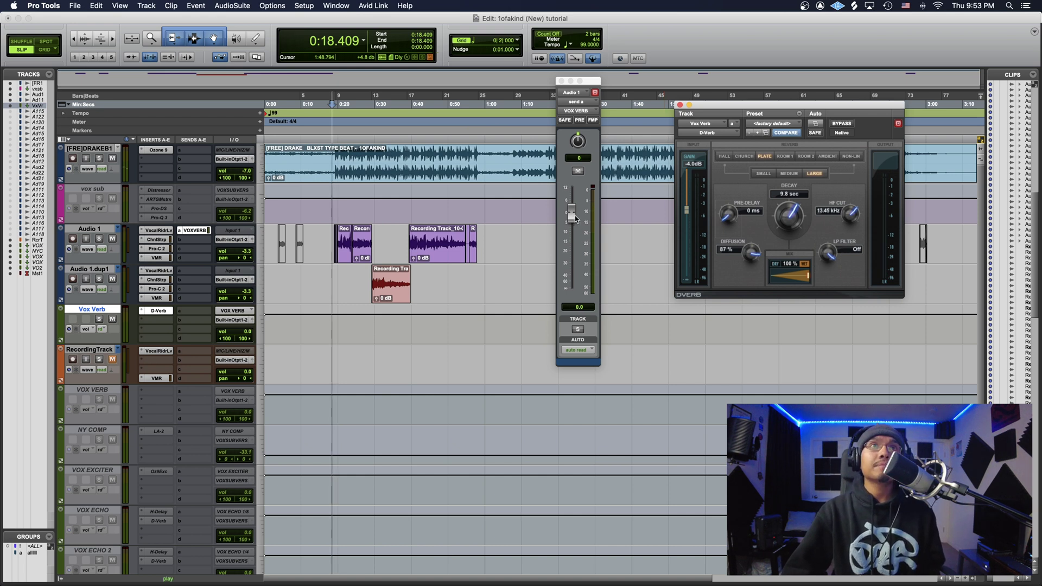
{"action": "key", "text": "space"}
{"action": "left_click", "coordinate": [571, 218]}
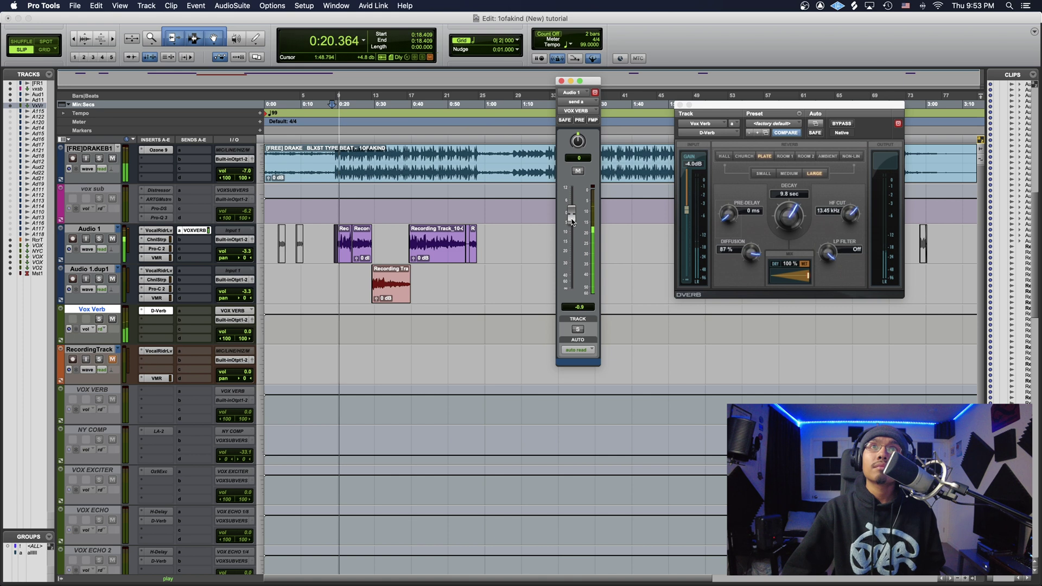
{"action": "mouse_move", "coordinate": [572, 218]}
{"action": "left_mouse_down"}
{"action": "mouse_move", "coordinate": [570, 251]}
{"action": "mouse_move", "coordinate": [571, 239]}
{"action": "left_mouse_up"}
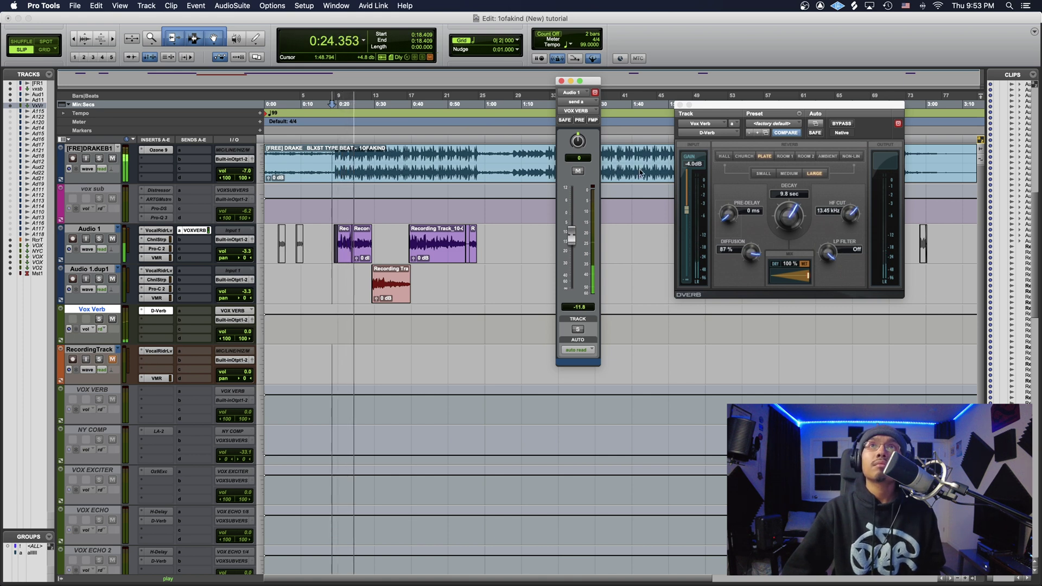
Close the D-Verb and send level windows and stop playback.
{"action": "left_click", "coordinate": [680, 106]}
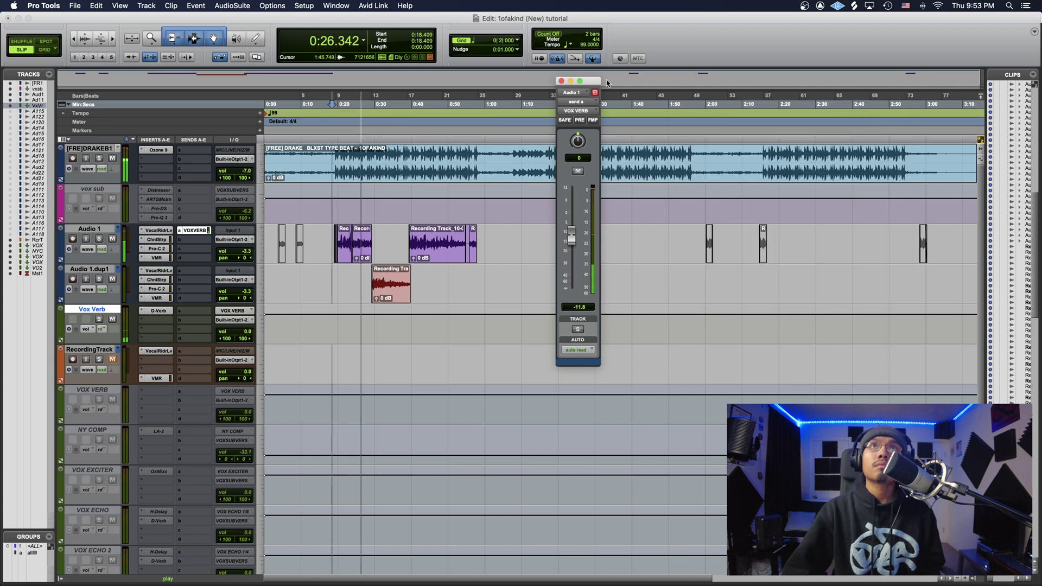
{"action": "left_click", "coordinate": [560, 80]}
{"action": "key", "text": "space"}
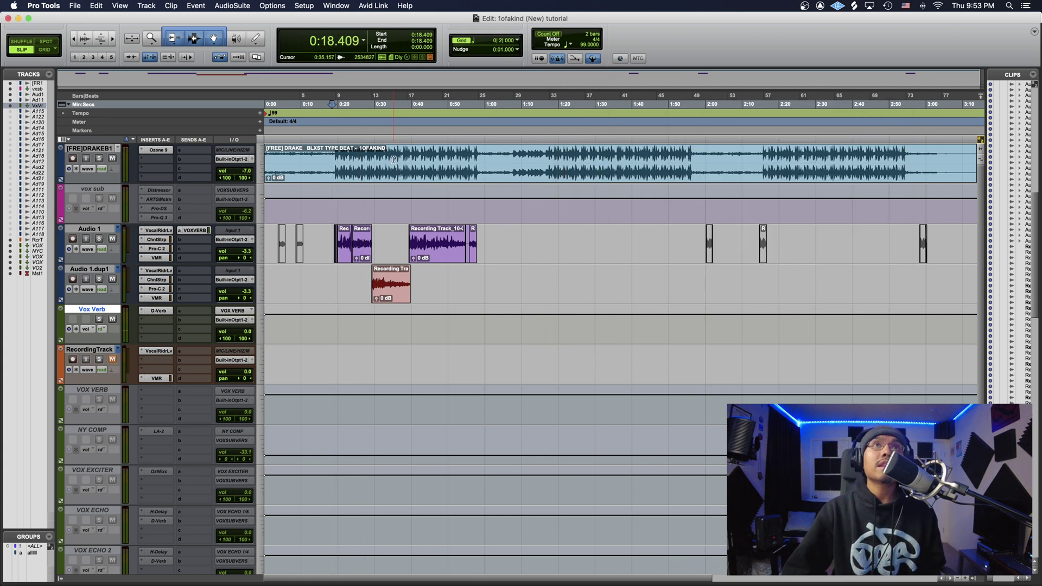
Add Audio 1.dup1's VOX VERB send at -11.8 dB, then return to the Edit window.
{"action": "key", "text": "super+equal"}
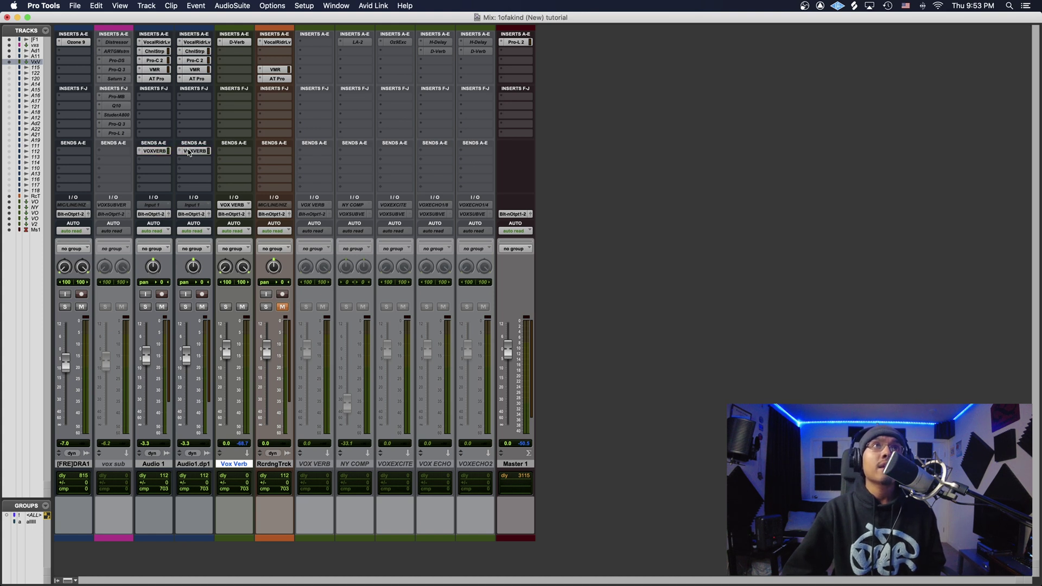
{"action": "left_click", "coordinate": [198, 151]}
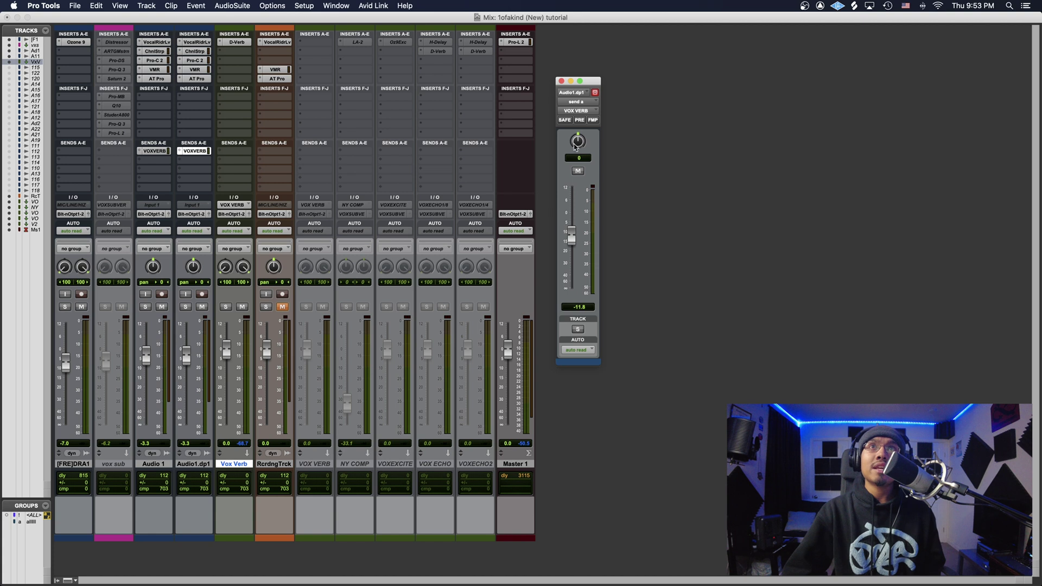
{"action": "left_click", "coordinate": [561, 81]}
{"action": "key", "text": "super+equal"}
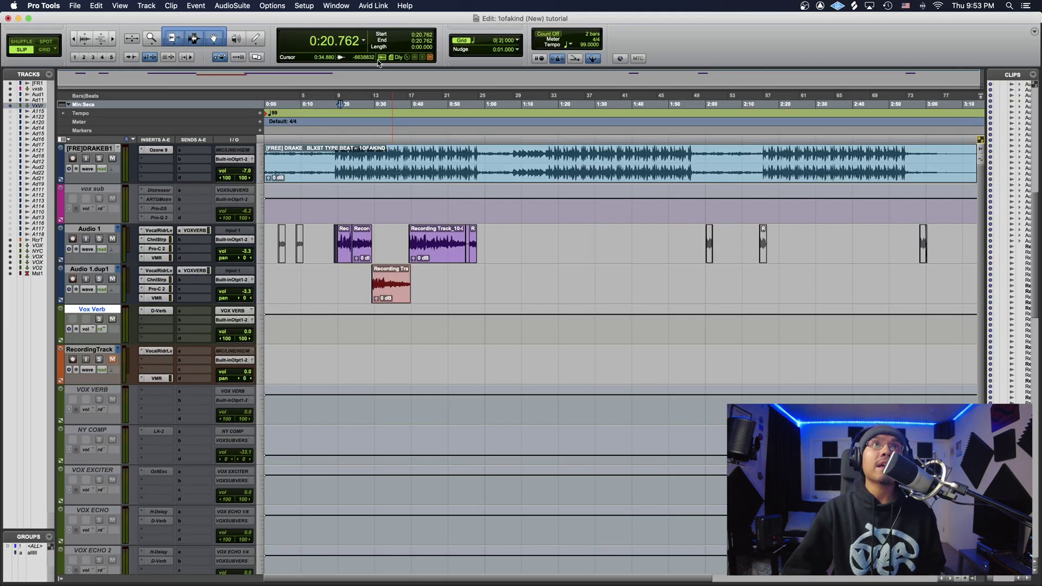
{"action": "left_click", "coordinate": [359, 102]}
{"action": "key", "text": "space"}
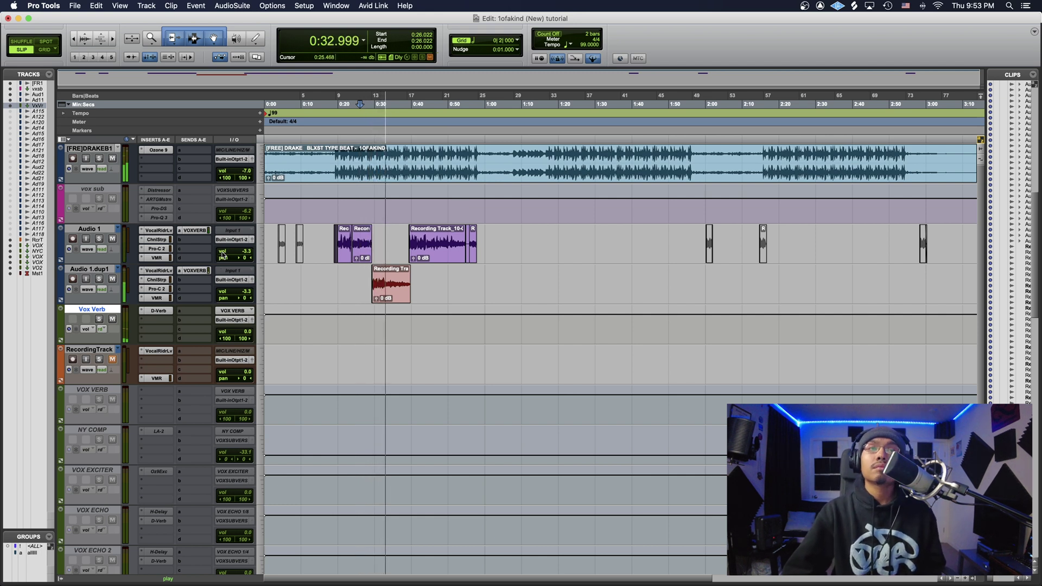
{"action": "key", "text": "space"}
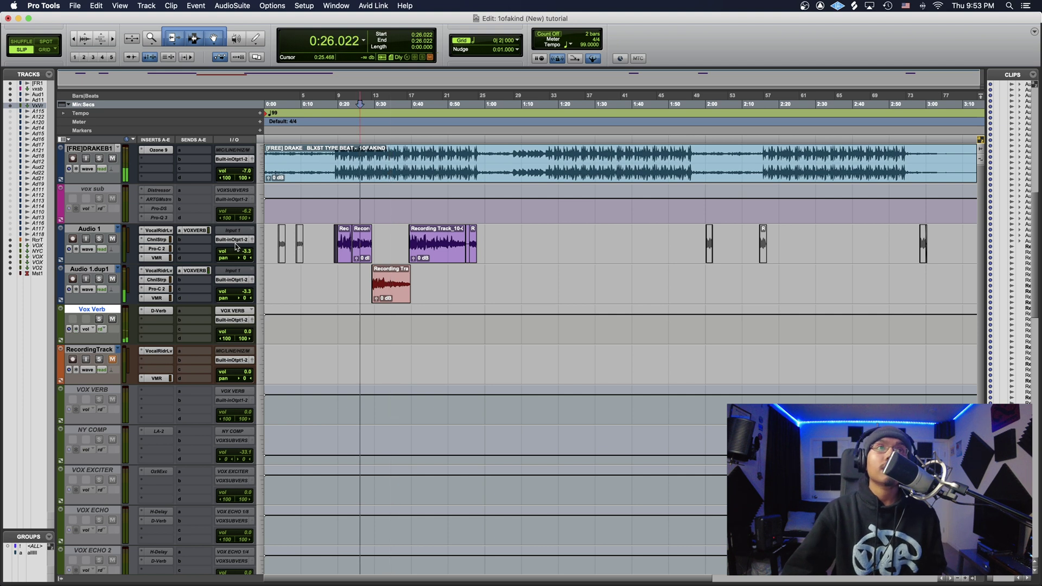